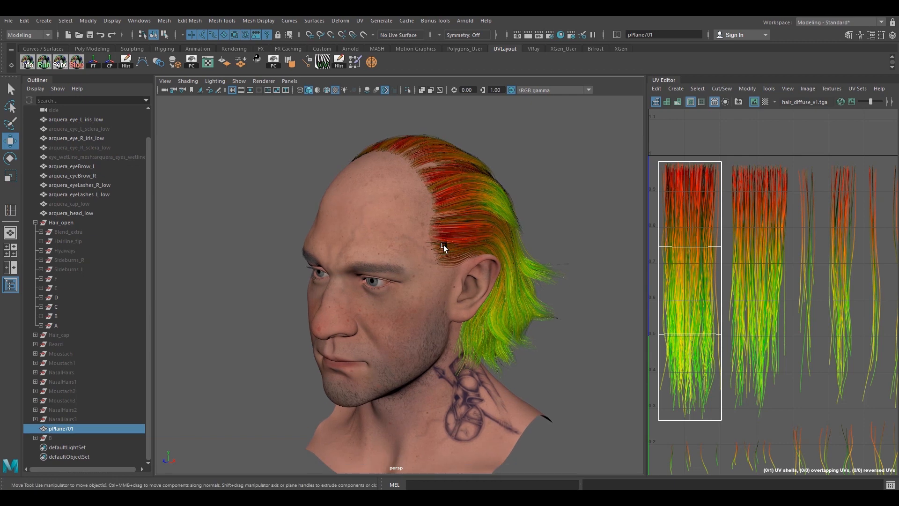
Step: Select hair group E, orbit the head to a profile, then deselect and return to a front three-quarter view
{"action": "left_click", "coordinate": [68, 285]}
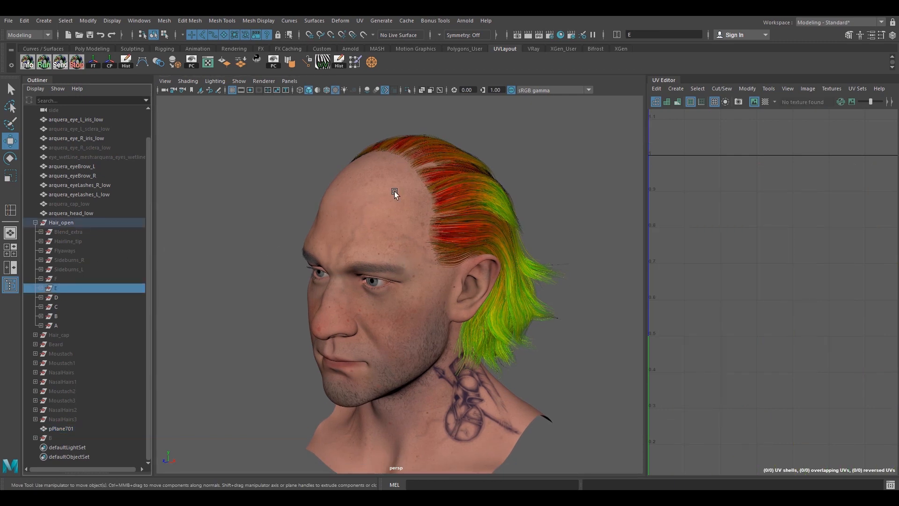
{"action": "left_click", "coordinate": [429, 229]}
{"action": "mouse_move", "coordinate": [530, 220]}
{"action": "left_mouse_down", "text": "alt"}
{"action": "mouse_move", "coordinate": [480, 225]}
{"action": "mouse_move", "coordinate": [442, 246]}
{"action": "mouse_move", "coordinate": [423, 226]}
{"action": "mouse_move", "coordinate": [479, 231]}
{"action": "left_mouse_up", "text": "alt"}
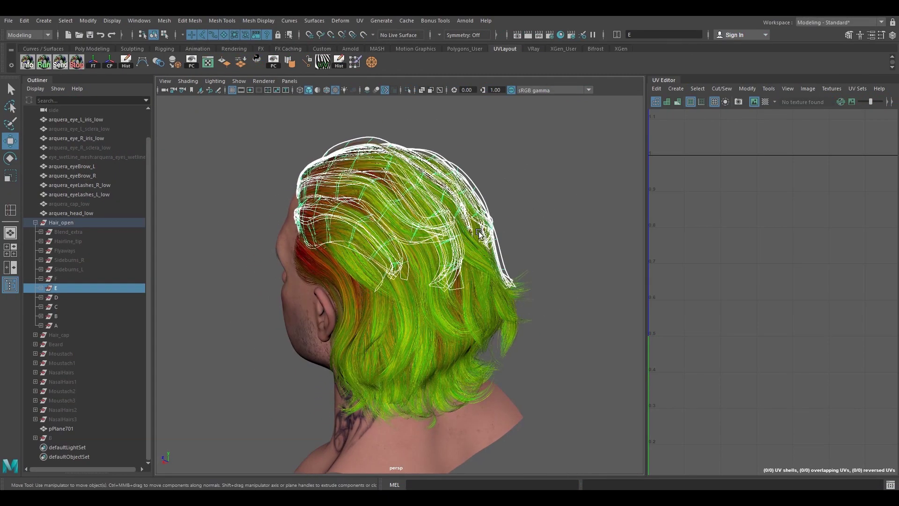
{"action": "left_click", "coordinate": [549, 202]}
{"action": "mouse_move", "coordinate": [360, 245]}
{"action": "left_mouse_down", "text": "alt"}
{"action": "mouse_move", "coordinate": [474, 220]}
{"action": "mouse_move", "coordinate": [482, 229]}
{"action": "mouse_move", "coordinate": [470, 236]}
{"action": "mouse_move", "coordinate": [424, 236]}
{"action": "mouse_move", "coordinate": [484, 228]}
{"action": "mouse_move", "coordinate": [488, 242]}
{"action": "mouse_move", "coordinate": [445, 231]}
{"action": "left_mouse_up", "text": "alt"}
{"action": "scroll", "coordinate": [485, 232], "scroll_direction": "up", "scroll_amount": 2}
{"action": "scroll", "coordinate": [485, 231], "scroll_direction": "up", "scroll_amount": 2}
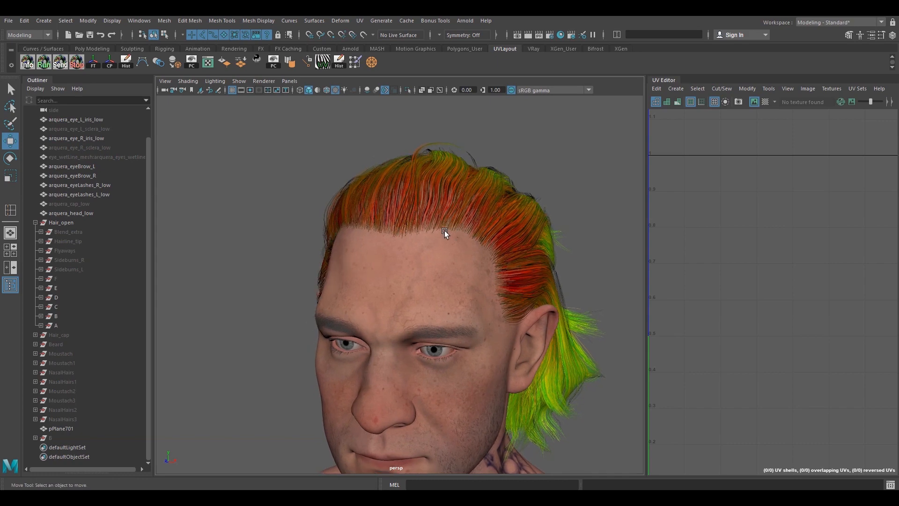
Step: Expand row E and select its card groups E001 through E007
{"action": "left_click", "coordinate": [40, 289]}
{"action": "left_click", "coordinate": [65, 298]}
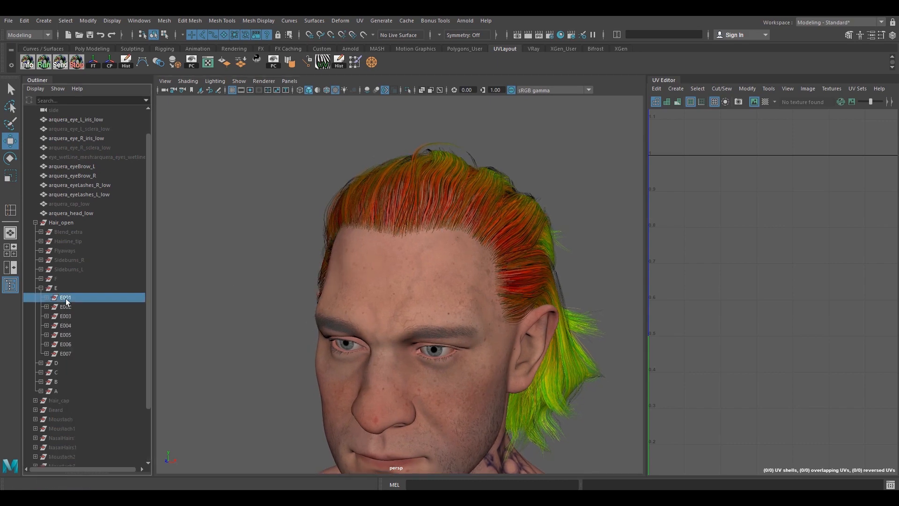
{"action": "left_click", "coordinate": [72, 355], "text": "shift"}
Step: Orbit the head to inspect row E's card wireframes from both sides, then expand E001
{"action": "mouse_move", "coordinate": [453, 255]}
{"action": "left_mouse_down", "text": "alt"}
{"action": "mouse_move", "coordinate": [367, 228]}
{"action": "mouse_move", "coordinate": [360, 238]}
{"action": "mouse_move", "coordinate": [420, 239]}
{"action": "left_mouse_up", "text": "alt"}
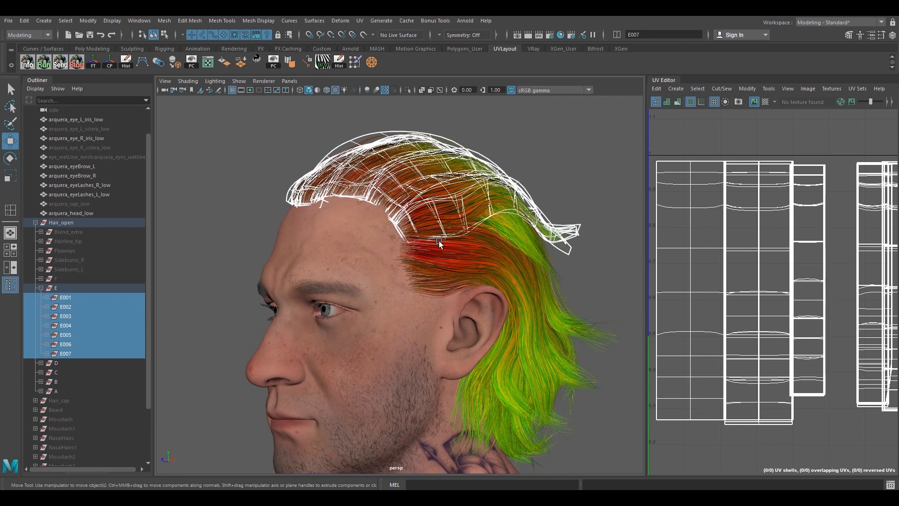
{"action": "mouse_move", "coordinate": [443, 281]}
{"action": "left_mouse_down", "text": "alt"}
{"action": "mouse_move", "coordinate": [404, 267]}
{"action": "mouse_move", "coordinate": [525, 270]}
{"action": "mouse_move", "coordinate": [450, 262]}
{"action": "mouse_move", "coordinate": [495, 250]}
{"action": "mouse_move", "coordinate": [417, 251]}
{"action": "mouse_move", "coordinate": [493, 248]}
{"action": "left_mouse_up", "text": "alt"}
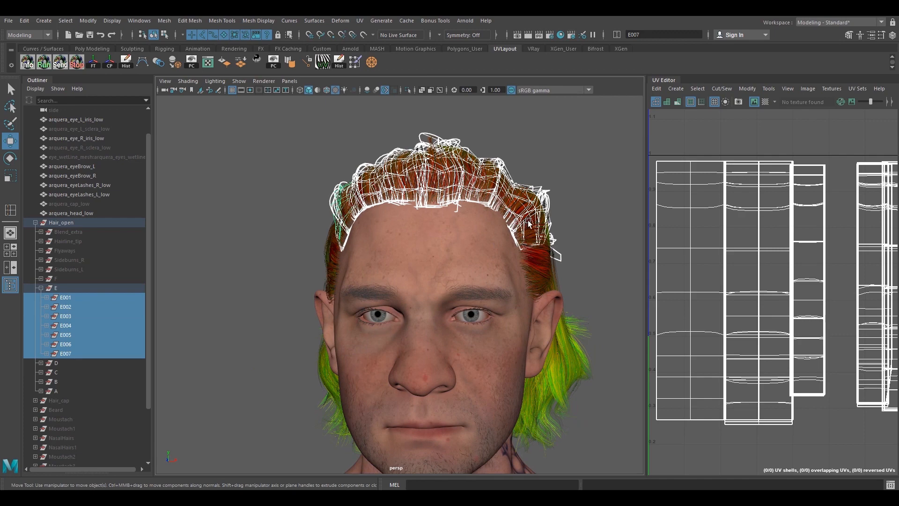
{"action": "left_click_drag", "start_coordinate": [533, 223], "coordinate": [479, 236], "text": "alt"}
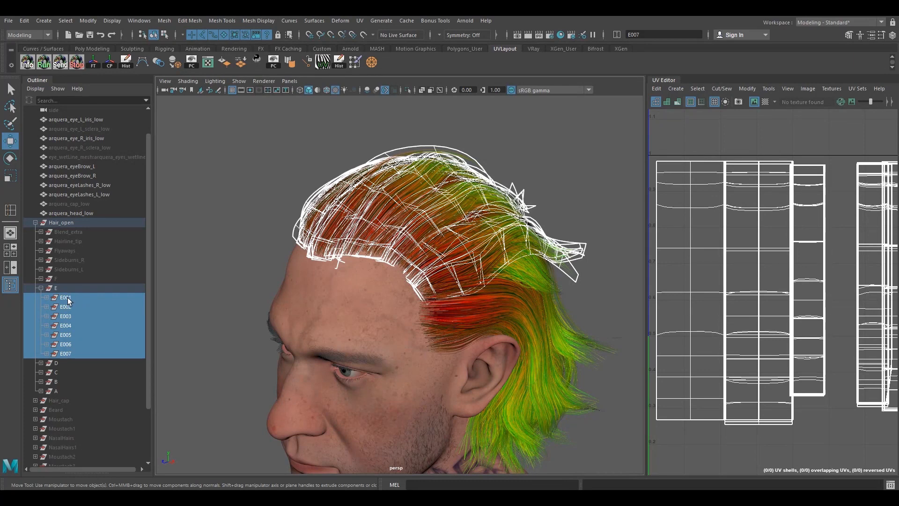
{"action": "left_click", "coordinate": [46, 298]}
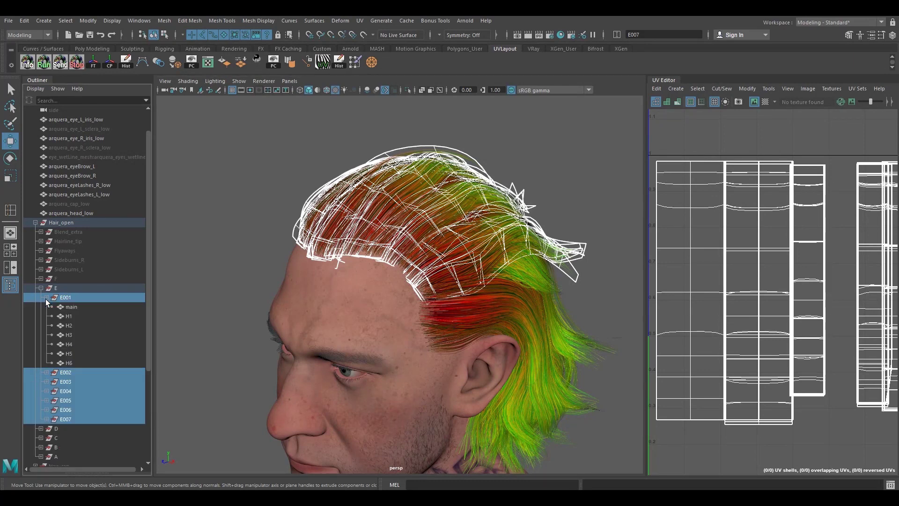
Step: Select E001's main card and browse the card lists of E002 and E003
{"action": "left_click", "coordinate": [70, 308]}
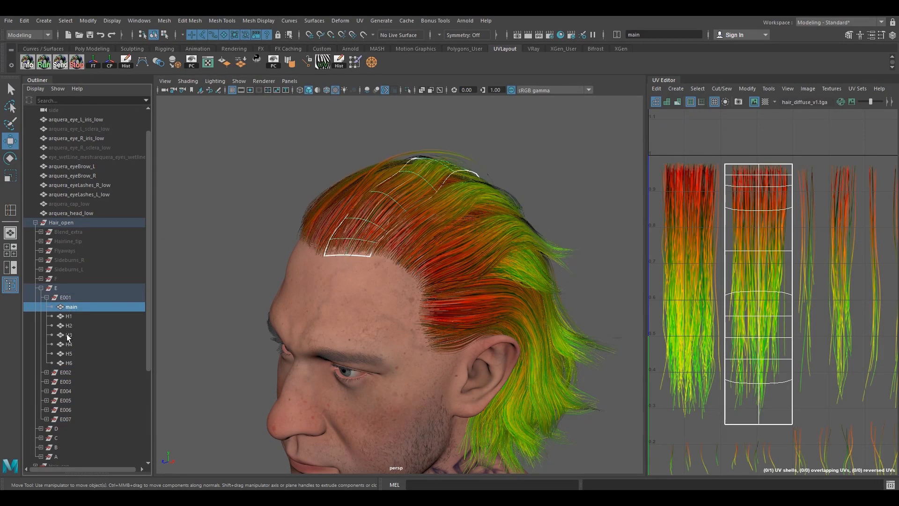
{"action": "mouse_move", "coordinate": [401, 243]}
{"action": "left_mouse_down", "text": "alt"}
{"action": "mouse_move", "coordinate": [452, 288]}
{"action": "mouse_move", "coordinate": [449, 304]}
{"action": "left_mouse_up", "text": "alt"}
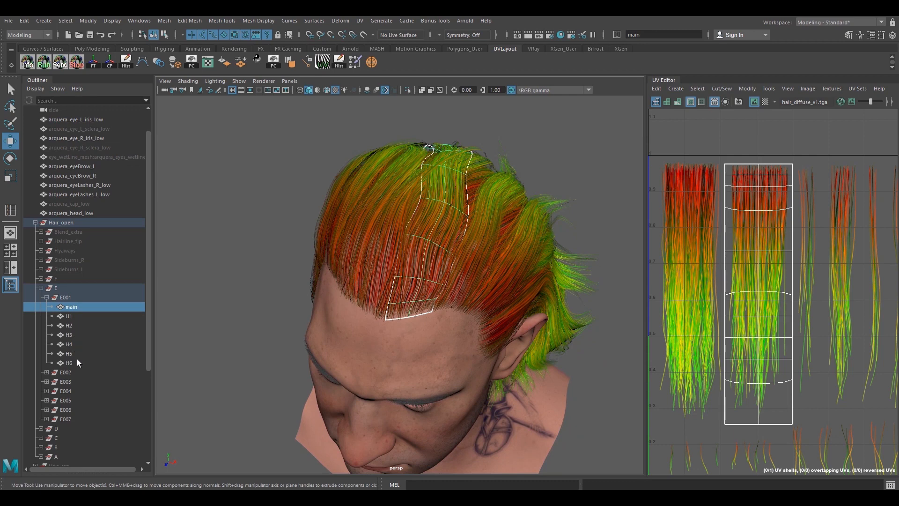
{"action": "left_click", "coordinate": [46, 298]}
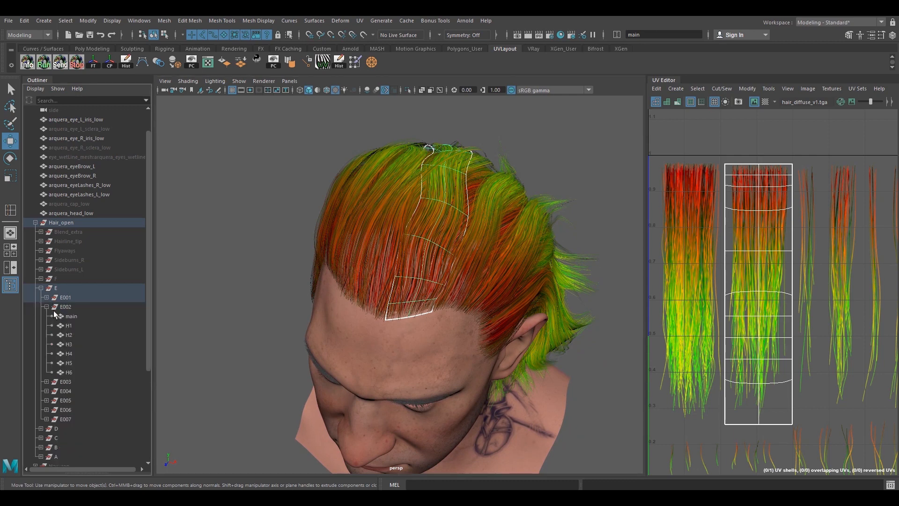
{"action": "left_click", "coordinate": [45, 307]}
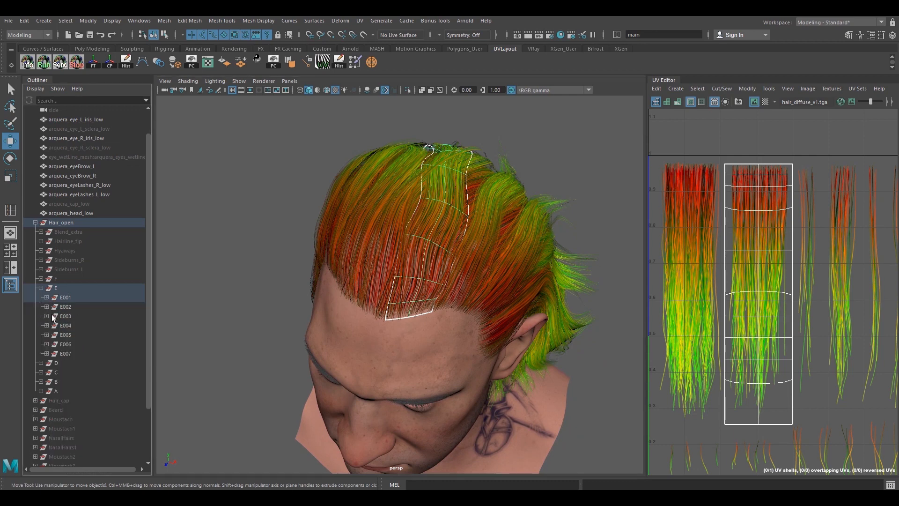
{"action": "left_click", "coordinate": [46, 316]}
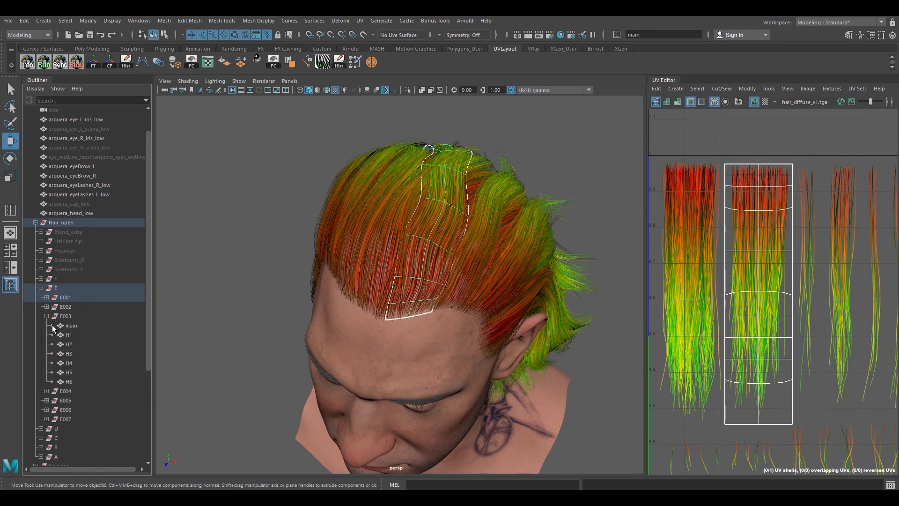
Step: Expand and select E004 (main and H1–H8), check it from the back of the head, then deselect
{"action": "left_click", "coordinate": [47, 316]}
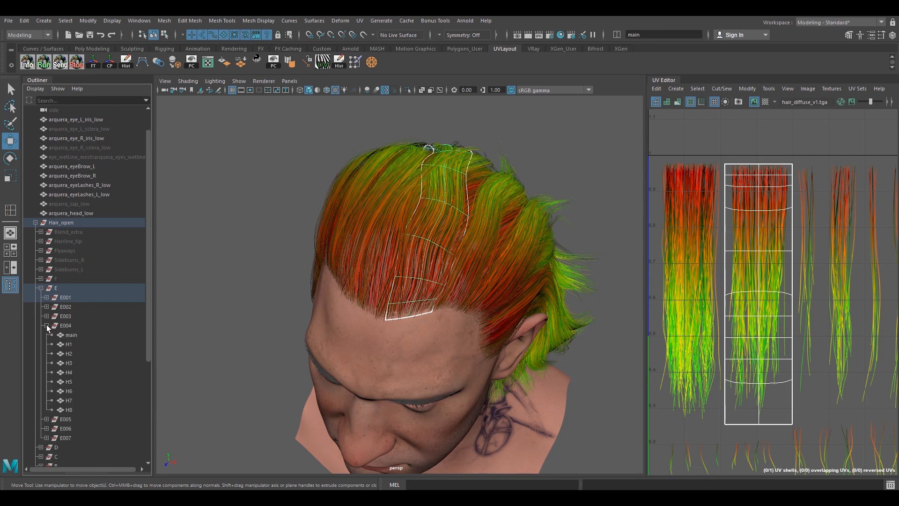
{"action": "left_click", "coordinate": [65, 326]}
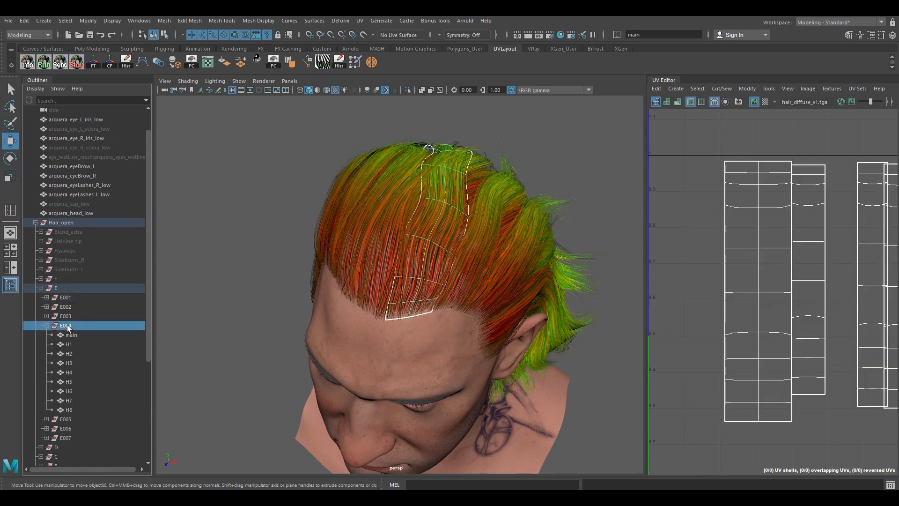
{"action": "mouse_move", "coordinate": [498, 249]}
{"action": "left_mouse_down", "text": "alt"}
{"action": "mouse_move", "coordinate": [406, 259]}
{"action": "mouse_move", "coordinate": [417, 230]}
{"action": "left_mouse_up", "text": "alt"}
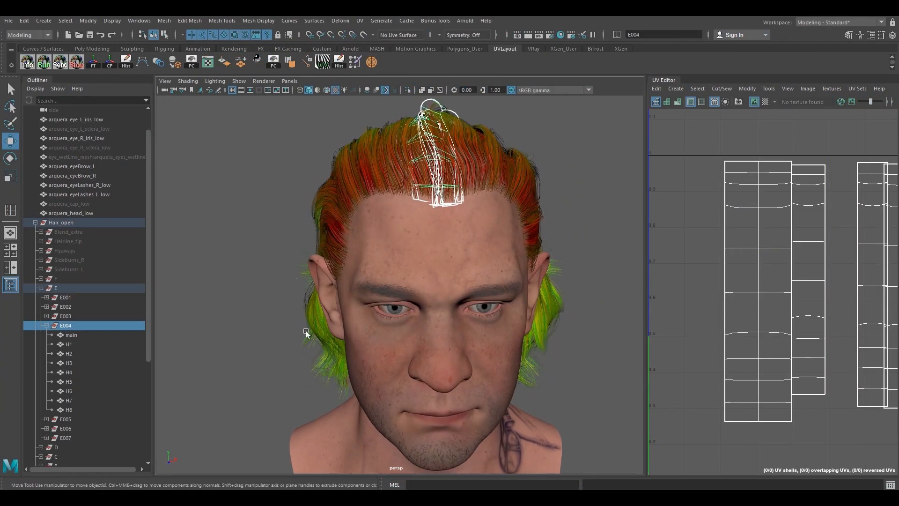
{"action": "mouse_move", "coordinate": [459, 237]}
{"action": "left_mouse_down", "text": "alt"}
{"action": "mouse_move", "coordinate": [328, 242]}
{"action": "mouse_move", "coordinate": [331, 254]}
{"action": "mouse_move", "coordinate": [514, 198]}
{"action": "mouse_move", "coordinate": [419, 212]}
{"action": "mouse_move", "coordinate": [403, 227]}
{"action": "left_mouse_up", "text": "alt"}
{"action": "left_click", "coordinate": [523, 181]}
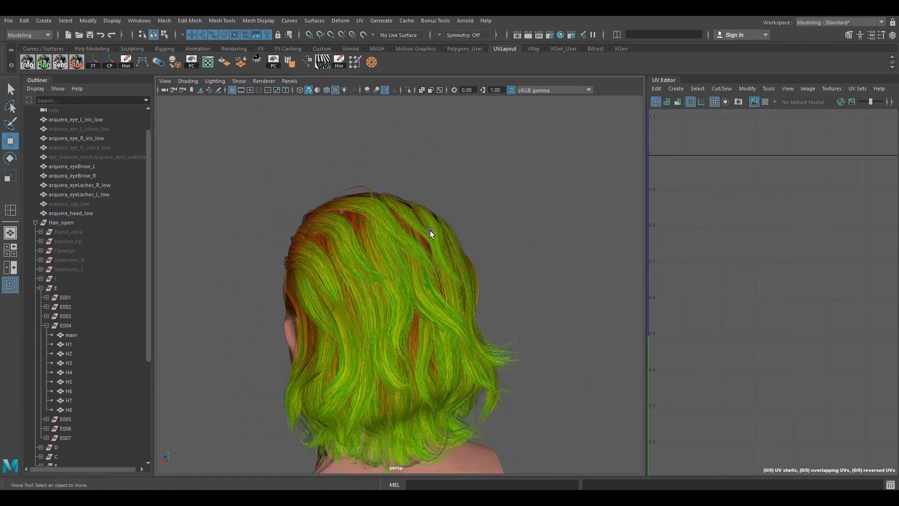
{"action": "left_click_drag", "start_coordinate": [518, 227], "coordinate": [494, 225], "text": "alt"}
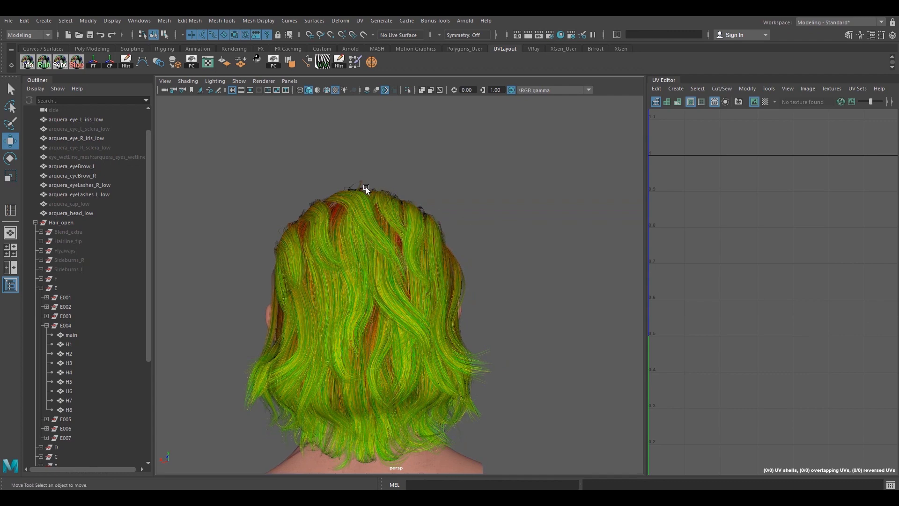
{"action": "mouse_move", "coordinate": [569, 233]}
{"action": "left_mouse_down", "text": "alt"}
{"action": "mouse_move", "coordinate": [504, 232]}
{"action": "mouse_move", "coordinate": [532, 233]}
{"action": "mouse_move", "coordinate": [519, 241]}
{"action": "left_mouse_up", "text": "alt"}
{"action": "mouse_move", "coordinate": [378, 209]}
{"action": "left_mouse_down", "text": "alt"}
{"action": "mouse_move", "coordinate": [423, 252]}
{"action": "mouse_move", "coordinate": [461, 245]}
{"action": "mouse_move", "coordinate": [378, 203]}
{"action": "left_mouse_up", "text": "alt"}
{"action": "mouse_move", "coordinate": [443, 229]}
{"action": "left_mouse_down", "text": "alt"}
{"action": "mouse_move", "coordinate": [412, 235]}
{"action": "mouse_move", "coordinate": [429, 241]}
{"action": "mouse_move", "coordinate": [402, 243]}
{"action": "left_mouse_up", "text": "alt"}
{"action": "mouse_move", "coordinate": [435, 172]}
{"action": "left_mouse_down", "text": "alt"}
{"action": "mouse_move", "coordinate": [449, 208]}
{"action": "mouse_move", "coordinate": [393, 170]}
{"action": "mouse_move", "coordinate": [383, 183]}
{"action": "left_mouse_up", "text": "alt"}
{"action": "left_click", "coordinate": [388, 238]}
{"action": "left_click_drag", "start_coordinate": [388, 238], "coordinate": [337, 247], "text": "alt"}
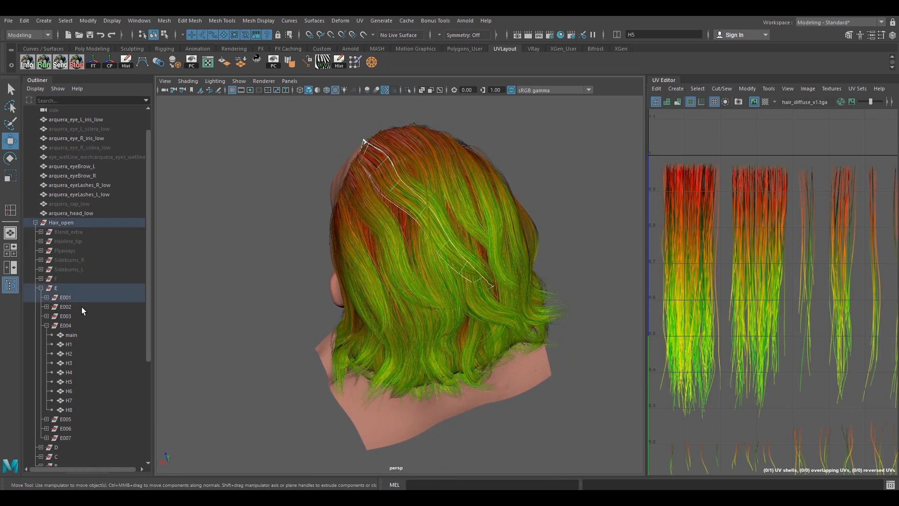
{"action": "left_click", "coordinate": [67, 298]}
{"action": "mouse_move", "coordinate": [319, 280]}
{"action": "left_mouse_down", "text": "alt"}
{"action": "mouse_move", "coordinate": [372, 171]}
{"action": "mouse_move", "coordinate": [419, 199]}
{"action": "mouse_move", "coordinate": [391, 215]}
{"action": "left_mouse_up", "text": "alt"}
{"action": "left_click_drag", "start_coordinate": [420, 270], "coordinate": [368, 224], "text": "alt"}
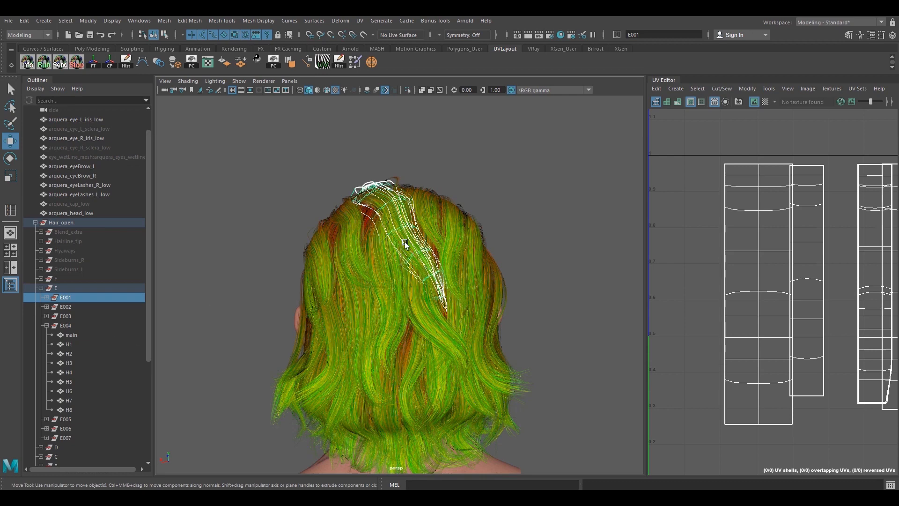
{"action": "mouse_move", "coordinate": [404, 242]}
{"action": "left_mouse_down", "text": "alt"}
{"action": "mouse_move", "coordinate": [411, 264]}
{"action": "mouse_move", "coordinate": [408, 217]}
{"action": "left_mouse_up", "text": "alt"}
{"action": "left_click", "coordinate": [381, 252]}
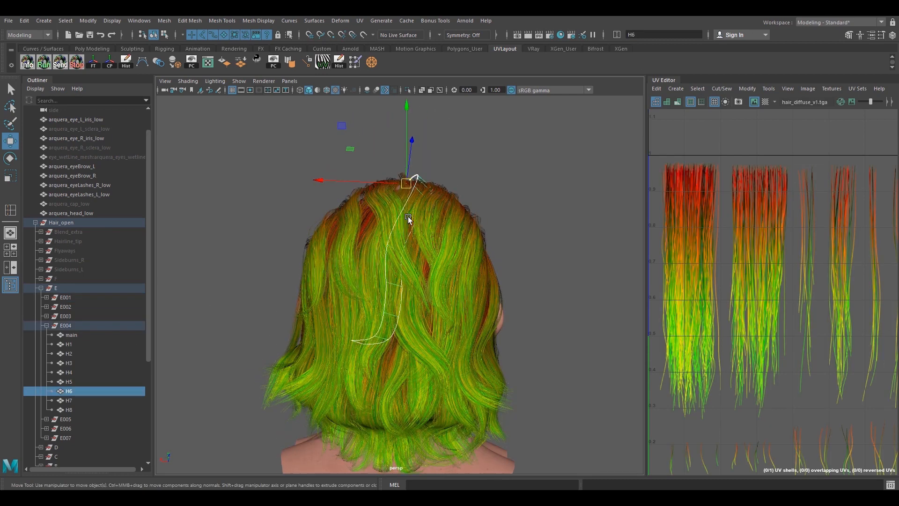
{"action": "left_click_drag", "start_coordinate": [369, 297], "coordinate": [411, 220], "text": "alt"}
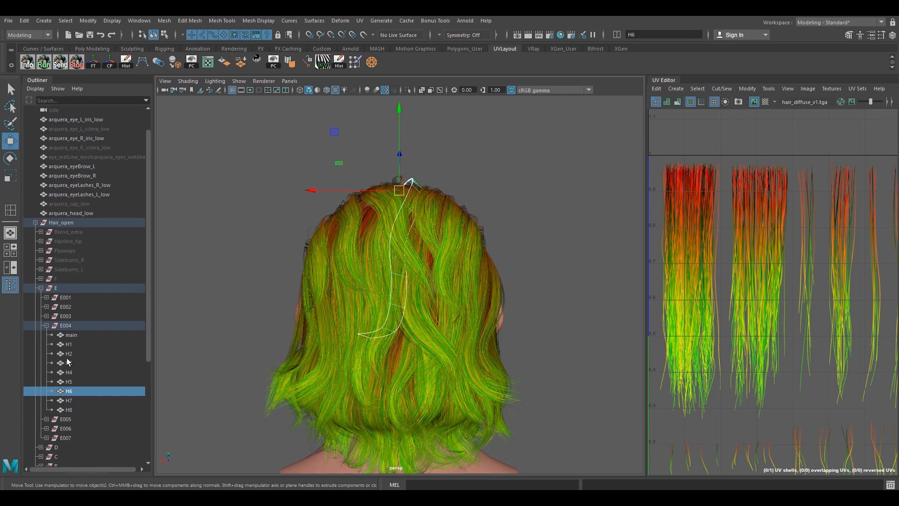
{"action": "left_click", "coordinate": [65, 325]}
{"action": "left_click_drag", "start_coordinate": [415, 266], "coordinate": [403, 202], "text": "alt"}
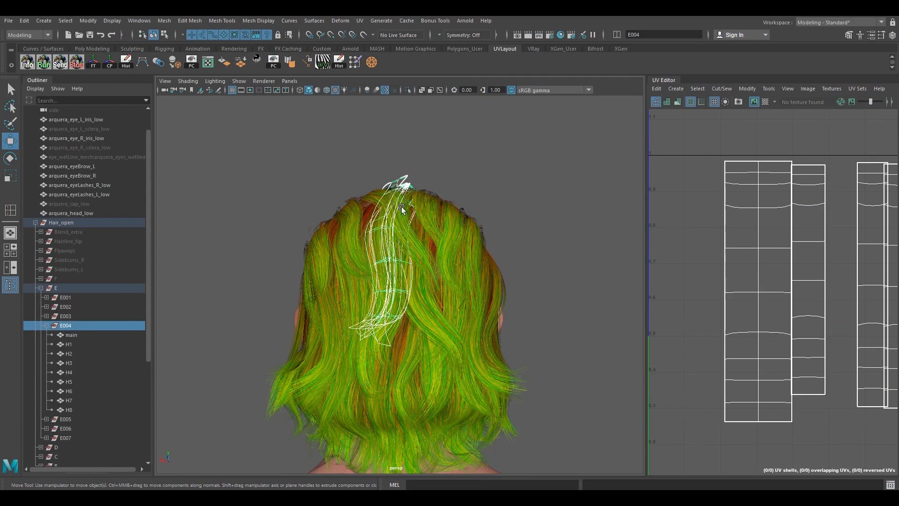
{"action": "left_click_drag", "start_coordinate": [393, 241], "coordinate": [406, 220], "text": "alt"}
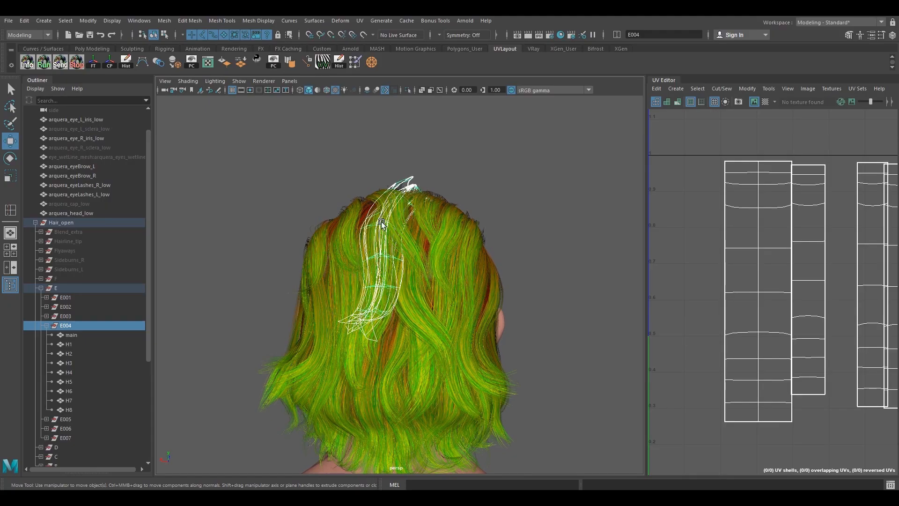
{"action": "left_click_drag", "start_coordinate": [367, 289], "coordinate": [381, 283], "text": "alt"}
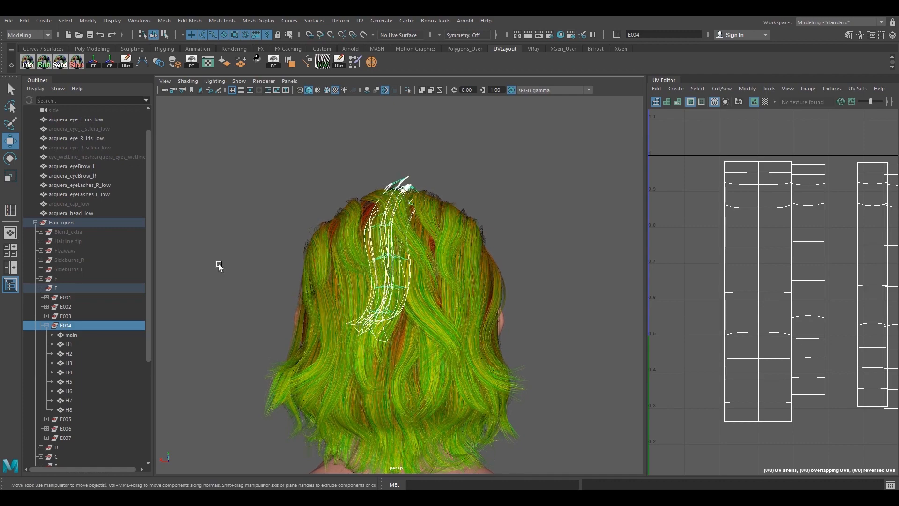
{"action": "left_click", "coordinate": [69, 297]}
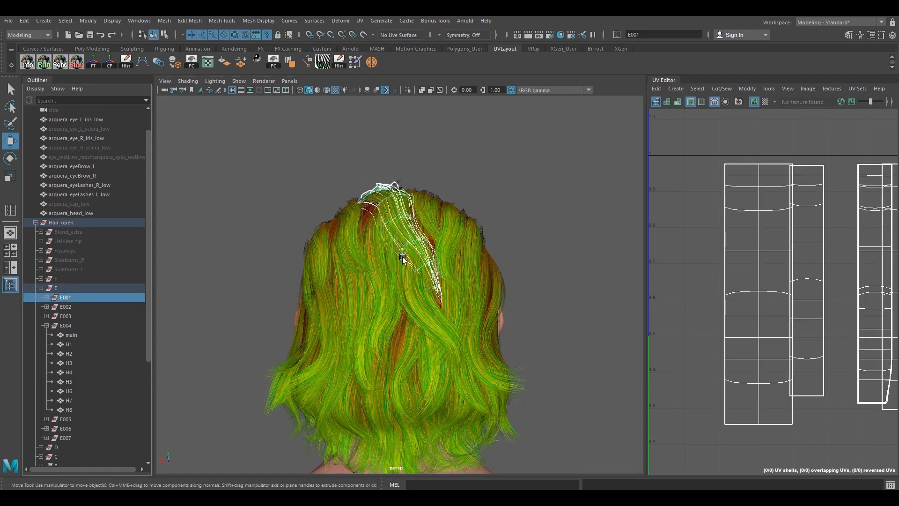
{"action": "mouse_move", "coordinate": [403, 259]}
{"action": "left_mouse_down", "text": "alt"}
{"action": "mouse_move", "coordinate": [420, 239]}
{"action": "mouse_move", "coordinate": [367, 219]}
{"action": "left_mouse_up", "text": "alt"}
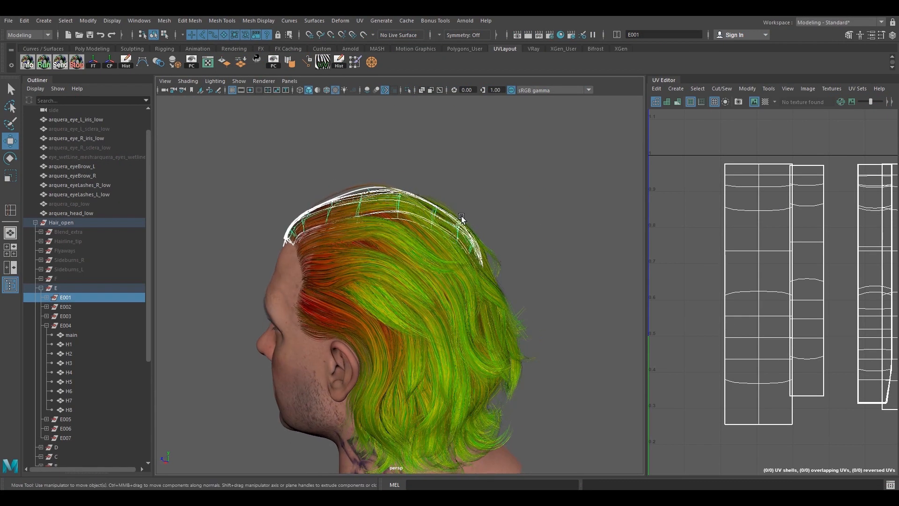
{"action": "mouse_move", "coordinate": [462, 219]}
{"action": "left_mouse_down", "text": "alt"}
{"action": "mouse_move", "coordinate": [458, 228]}
{"action": "mouse_move", "coordinate": [505, 256]}
{"action": "mouse_move", "coordinate": [342, 251]}
{"action": "mouse_move", "coordinate": [356, 235]}
{"action": "left_mouse_up", "text": "alt"}
{"action": "mouse_move", "coordinate": [416, 257]}
{"action": "left_mouse_down", "text": "alt"}
{"action": "mouse_move", "coordinate": [418, 237]}
{"action": "mouse_move", "coordinate": [502, 211]}
{"action": "mouse_move", "coordinate": [511, 218]}
{"action": "mouse_move", "coordinate": [425, 217]}
{"action": "left_mouse_up", "text": "alt"}
{"action": "left_click", "coordinate": [502, 210]}
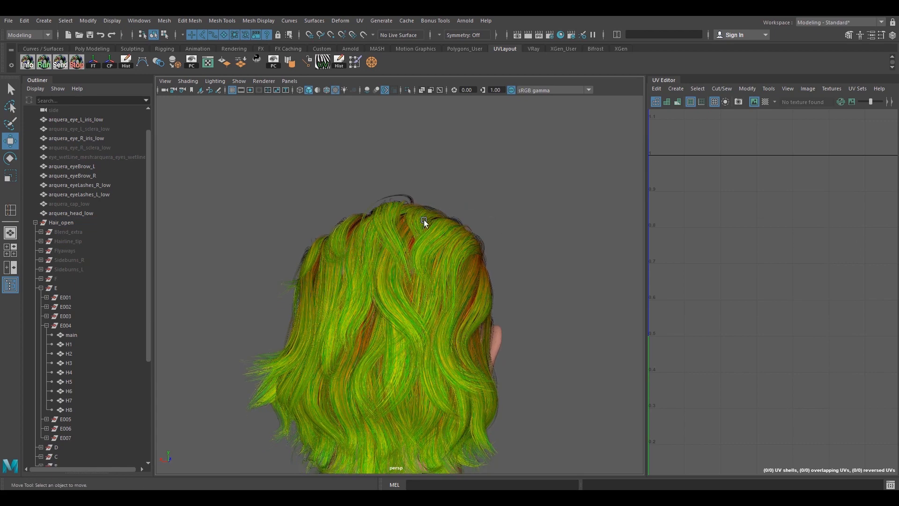
{"action": "left_click_drag", "start_coordinate": [533, 232], "coordinate": [509, 236], "text": "alt"}
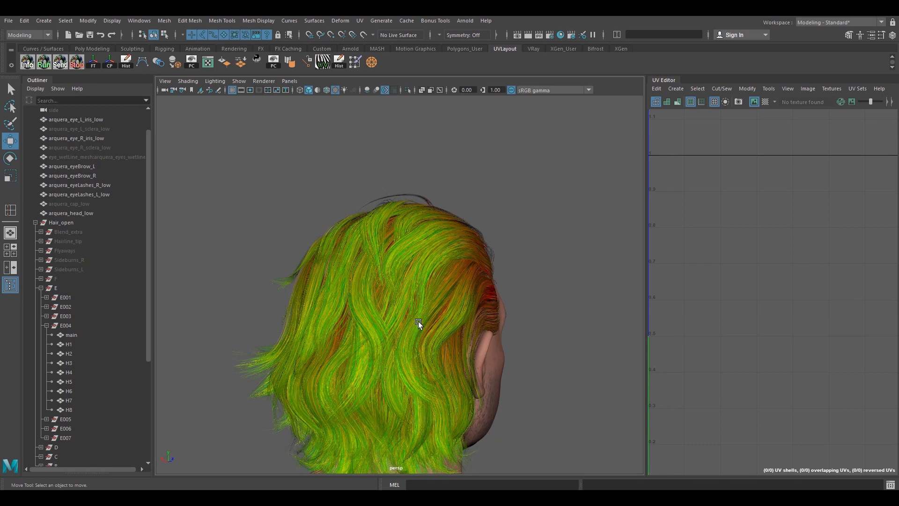
{"action": "mouse_move", "coordinate": [418, 321]}
{"action": "left_mouse_down", "text": "alt"}
{"action": "mouse_move", "coordinate": [444, 301]}
{"action": "mouse_move", "coordinate": [373, 301]}
{"action": "mouse_move", "coordinate": [427, 303]}
{"action": "mouse_move", "coordinate": [480, 273]}
{"action": "left_mouse_up", "text": "alt"}
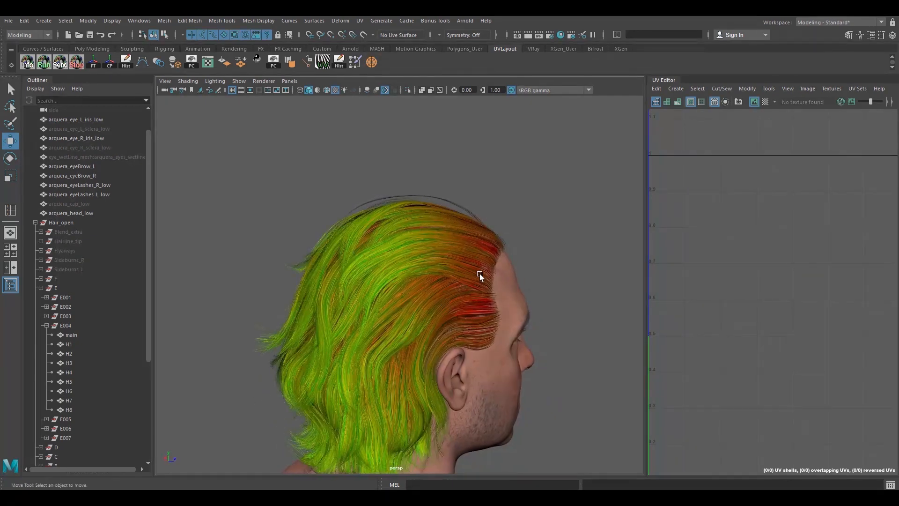
{"action": "mouse_move", "coordinate": [399, 265]}
{"action": "left_mouse_down", "text": "alt"}
{"action": "mouse_move", "coordinate": [369, 307]}
{"action": "mouse_move", "coordinate": [455, 259]}
{"action": "mouse_move", "coordinate": [391, 293]}
{"action": "mouse_move", "coordinate": [489, 284]}
{"action": "mouse_move", "coordinate": [464, 272]}
{"action": "mouse_move", "coordinate": [444, 287]}
{"action": "mouse_move", "coordinate": [523, 257]}
{"action": "mouse_move", "coordinate": [391, 259]}
{"action": "mouse_move", "coordinate": [430, 300]}
{"action": "mouse_move", "coordinate": [492, 304]}
{"action": "mouse_move", "coordinate": [490, 292]}
{"action": "left_mouse_up", "text": "alt"}
{"action": "key", "text": "5"}
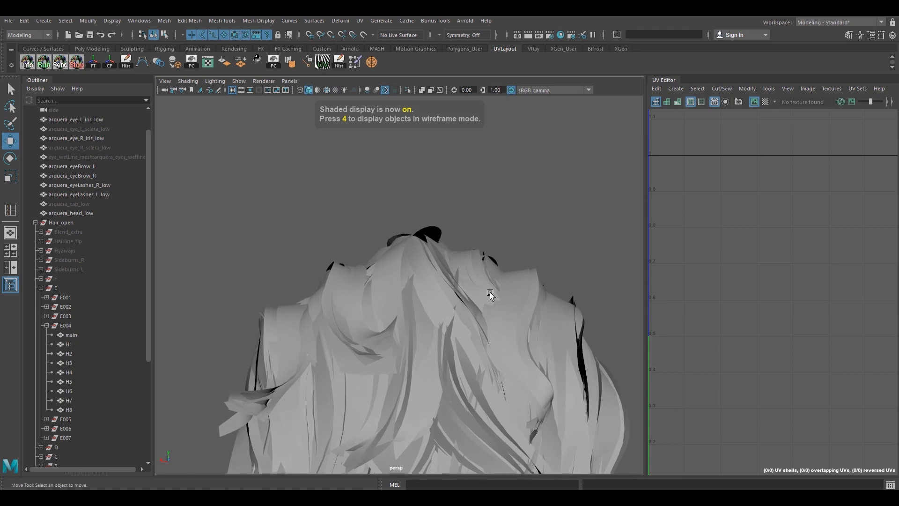
{"action": "mouse_move", "coordinate": [452, 242]}
{"action": "left_mouse_down", "text": "alt"}
{"action": "mouse_move", "coordinate": [426, 240]}
{"action": "mouse_move", "coordinate": [423, 261]}
{"action": "mouse_move", "coordinate": [434, 223]}
{"action": "left_mouse_up", "text": "alt"}
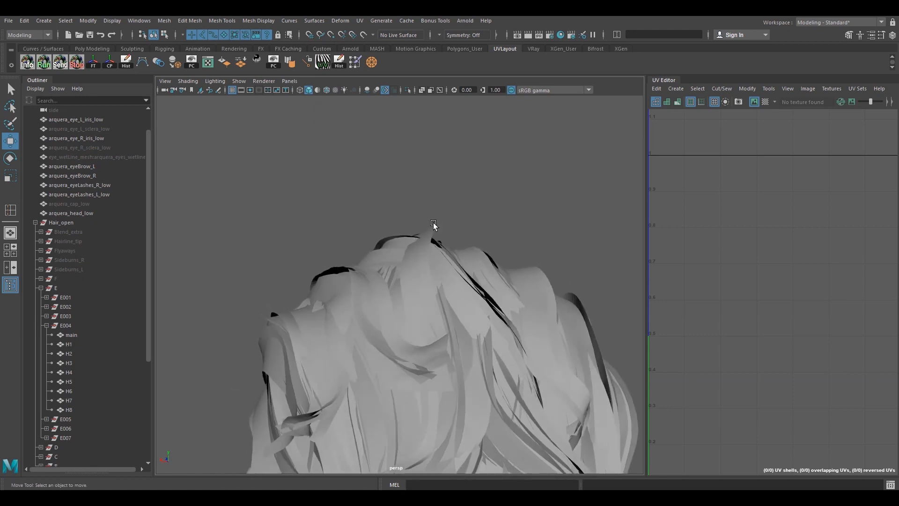
{"action": "mouse_move", "coordinate": [367, 277]}
{"action": "left_mouse_down", "text": "alt"}
{"action": "mouse_move", "coordinate": [554, 267]}
{"action": "mouse_move", "coordinate": [389, 258]}
{"action": "mouse_move", "coordinate": [509, 260]}
{"action": "mouse_move", "coordinate": [504, 275]}
{"action": "mouse_move", "coordinate": [543, 242]}
{"action": "mouse_move", "coordinate": [528, 233]}
{"action": "mouse_move", "coordinate": [492, 241]}
{"action": "mouse_move", "coordinate": [471, 272]}
{"action": "mouse_move", "coordinate": [487, 263]}
{"action": "mouse_move", "coordinate": [542, 271]}
{"action": "mouse_move", "coordinate": [439, 254]}
{"action": "left_mouse_up", "text": "alt"}
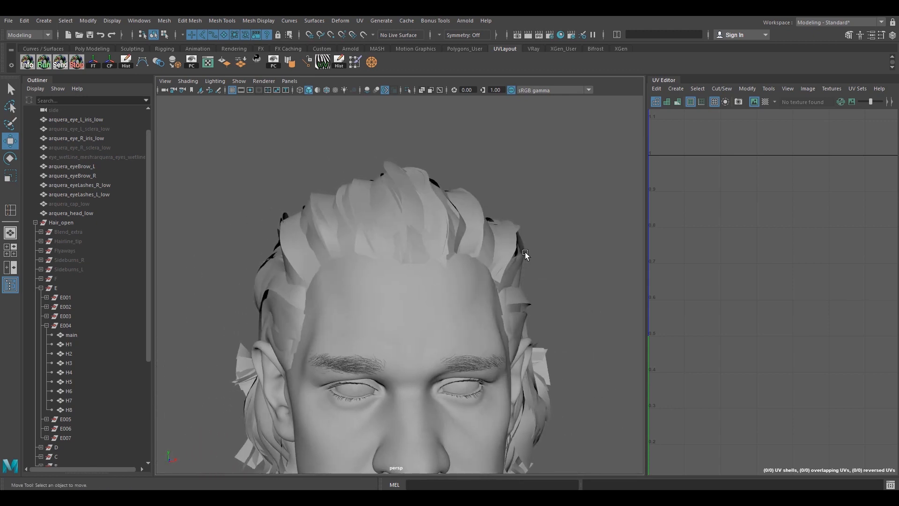
{"action": "left_click_drag", "start_coordinate": [525, 254], "coordinate": [487, 259], "text": "alt"}
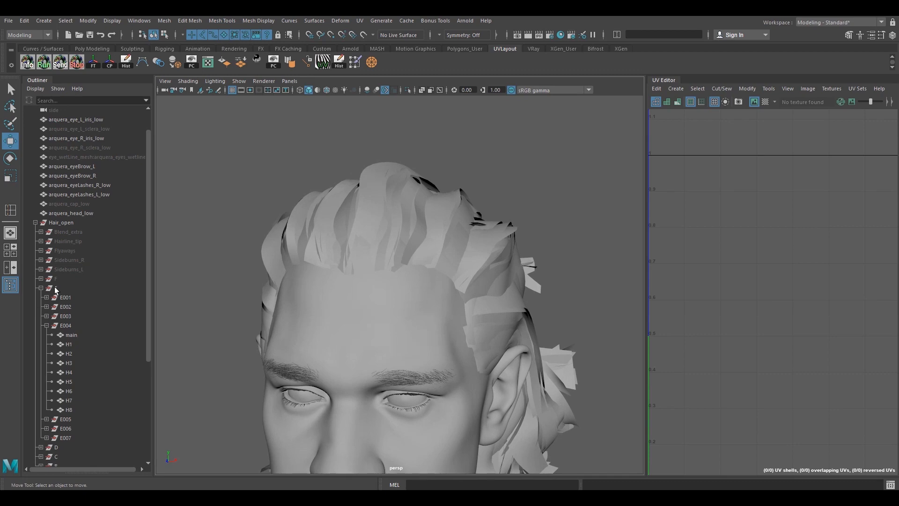
{"action": "key", "text": "6"}
{"action": "left_click_drag", "start_coordinate": [190, 314], "coordinate": [443, 304], "text": "alt"}
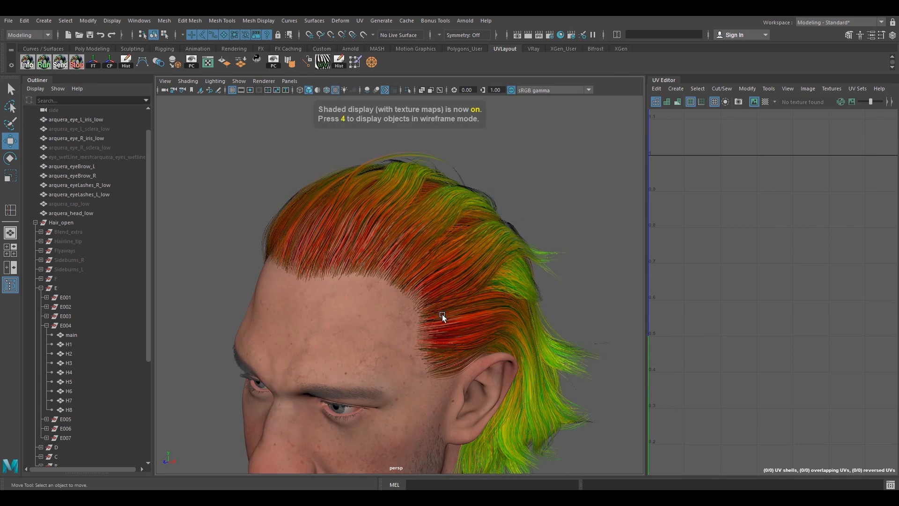
Step: Orbit around the head from the right to the front, then select the E row of hair cards
{"action": "mouse_move", "coordinate": [260, 300]}
{"action": "left_mouse_down", "text": "alt"}
{"action": "mouse_move", "coordinate": [382, 301]}
{"action": "mouse_move", "coordinate": [360, 298]}
{"action": "left_mouse_up", "text": "alt"}
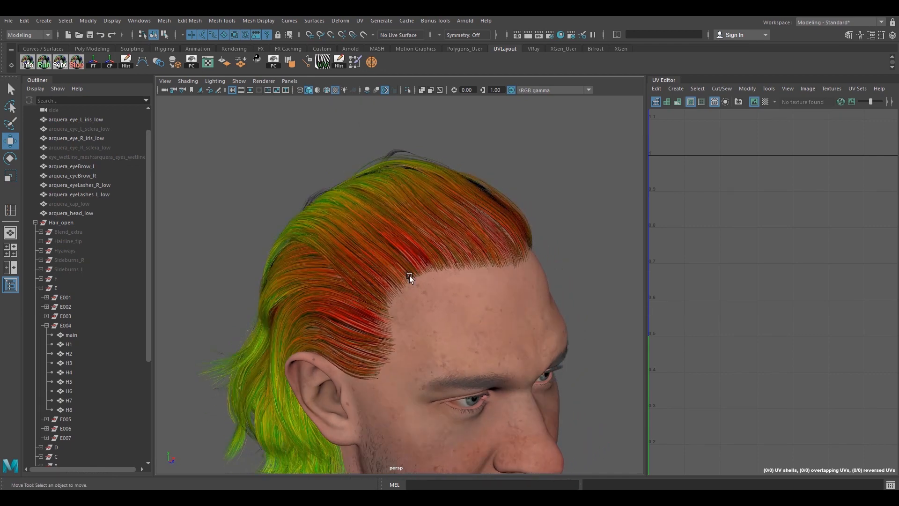
{"action": "middle_click_drag", "start_coordinate": [512, 260], "coordinate": [479, 259], "text": "alt"}
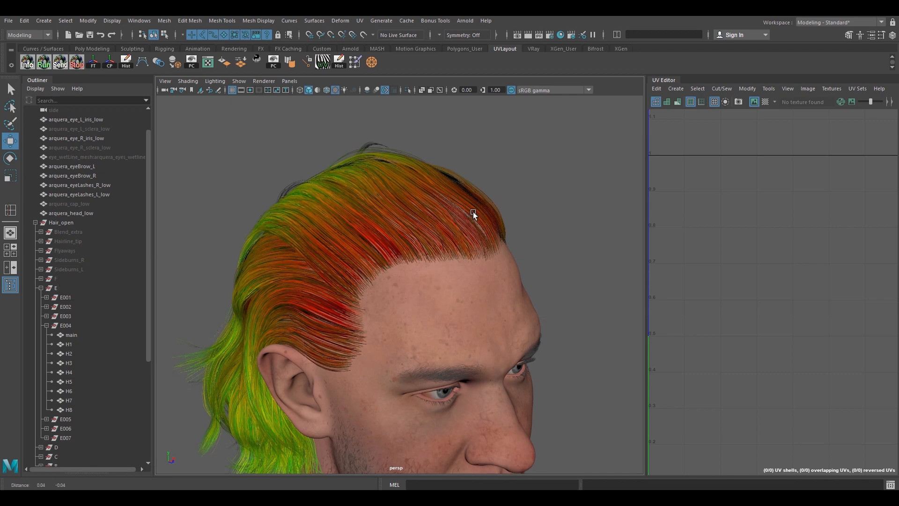
{"action": "mouse_move", "coordinate": [472, 211]}
{"action": "left_mouse_down", "text": "alt"}
{"action": "mouse_move", "coordinate": [497, 227]}
{"action": "mouse_move", "coordinate": [464, 226]}
{"action": "mouse_move", "coordinate": [440, 243]}
{"action": "mouse_move", "coordinate": [471, 238]}
{"action": "mouse_move", "coordinate": [456, 236]}
{"action": "mouse_move", "coordinate": [497, 213]}
{"action": "mouse_move", "coordinate": [545, 211]}
{"action": "mouse_move", "coordinate": [448, 223]}
{"action": "mouse_move", "coordinate": [441, 240]}
{"action": "left_mouse_up", "text": "alt"}
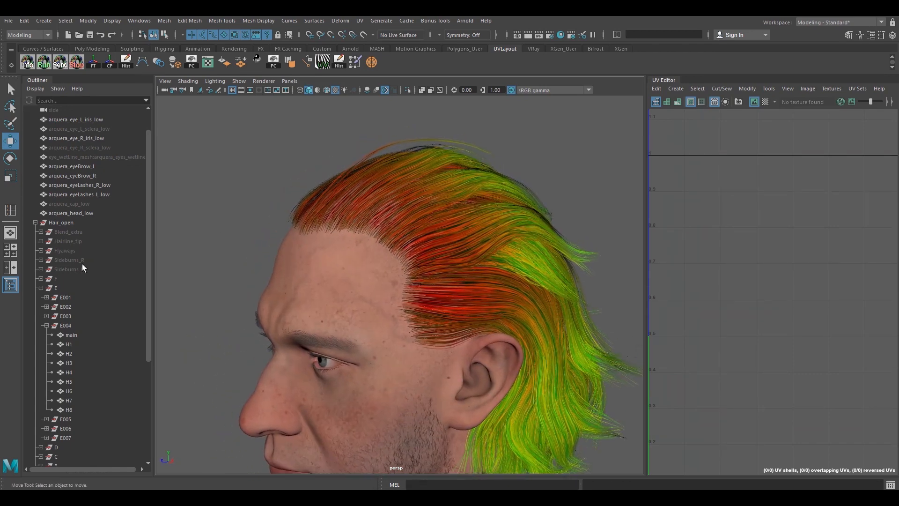
{"action": "left_click", "coordinate": [57, 288]}
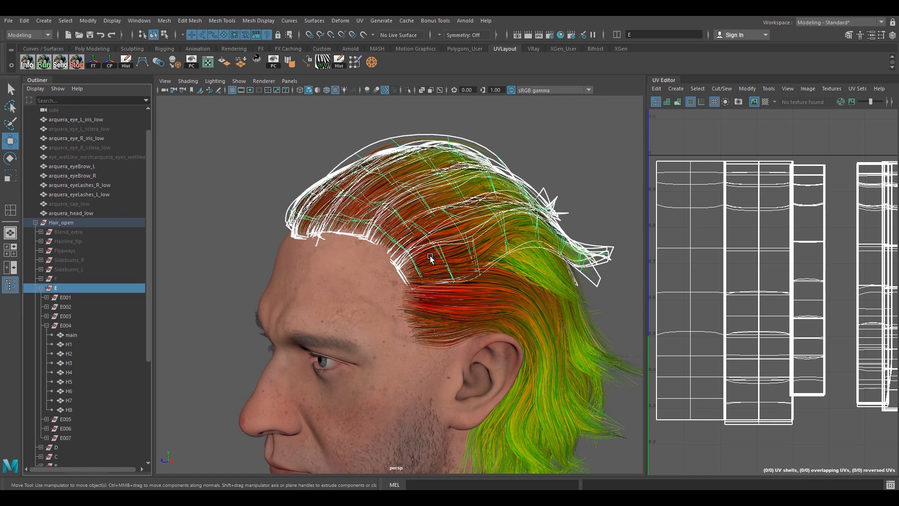
{"action": "key", "text": "ctrl+h"}
{"action": "left_click_drag", "start_coordinate": [470, 264], "coordinate": [547, 242], "text": "alt"}
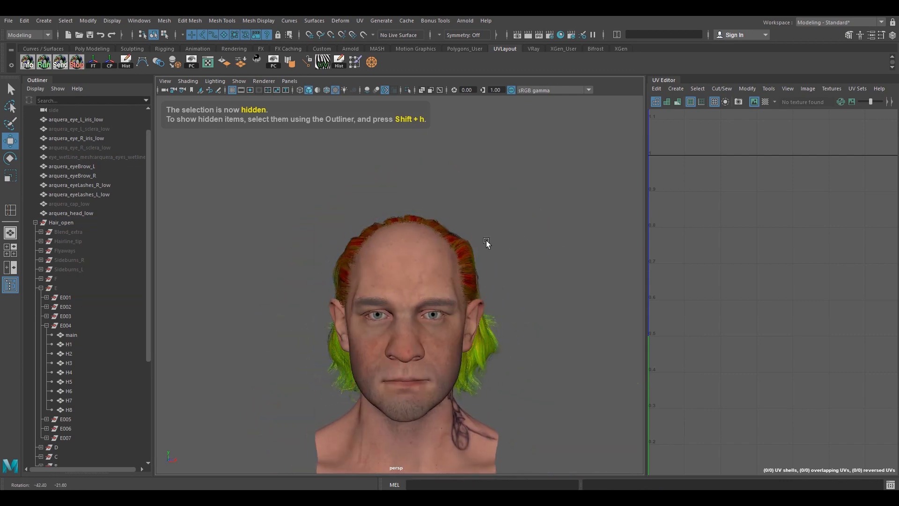
{"action": "mouse_move", "coordinate": [486, 241]}
{"action": "left_mouse_down", "text": "alt"}
{"action": "mouse_move", "coordinate": [467, 242]}
{"action": "mouse_move", "coordinate": [457, 259]}
{"action": "mouse_move", "coordinate": [169, 307]}
{"action": "left_mouse_up", "text": "alt"}
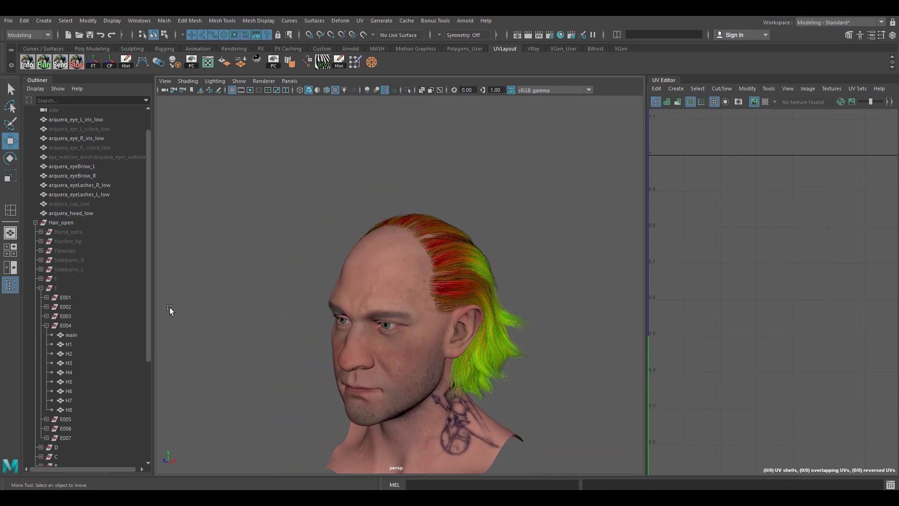
{"action": "left_click", "coordinate": [60, 288]}
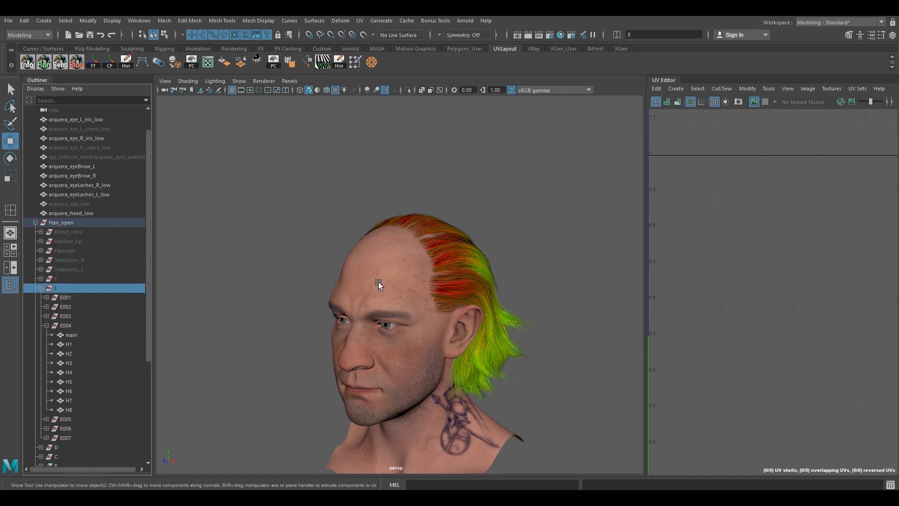
{"action": "mouse_move", "coordinate": [381, 285]}
{"action": "left_mouse_down", "text": "alt"}
{"action": "mouse_move", "coordinate": [549, 228]}
{"action": "mouse_move", "coordinate": [527, 239]}
{"action": "mouse_move", "coordinate": [481, 236]}
{"action": "mouse_move", "coordinate": [528, 241]}
{"action": "mouse_move", "coordinate": [452, 262]}
{"action": "mouse_move", "coordinate": [438, 274]}
{"action": "mouse_move", "coordinate": [504, 266]}
{"action": "mouse_move", "coordinate": [457, 270]}
{"action": "left_mouse_up", "text": "alt"}
{"action": "left_click", "coordinate": [549, 227]}
{"action": "scroll", "coordinate": [509, 240], "scroll_direction": "up", "scroll_amount": 3}
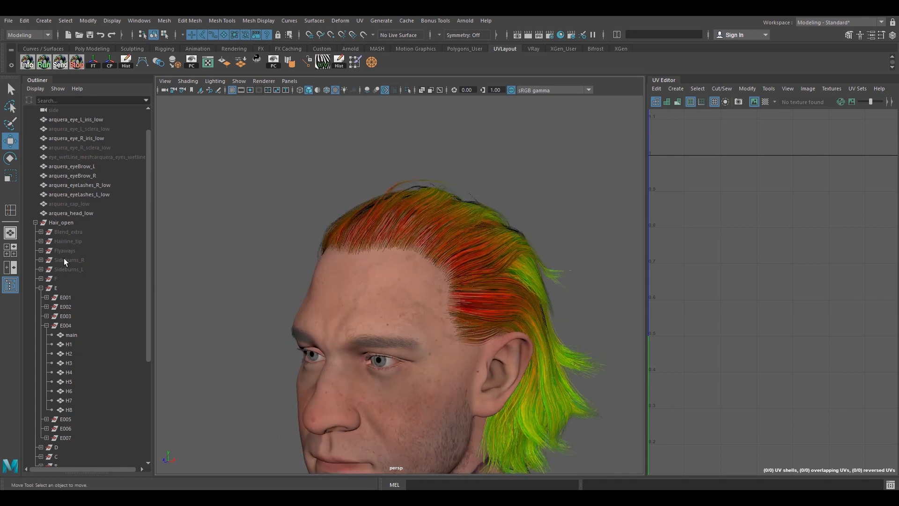
{"action": "mouse_move", "coordinate": [428, 269]}
{"action": "left_mouse_down", "text": "alt"}
{"action": "mouse_move", "coordinate": [430, 249]}
{"action": "mouse_move", "coordinate": [437, 315]}
{"action": "left_mouse_up", "text": "alt"}
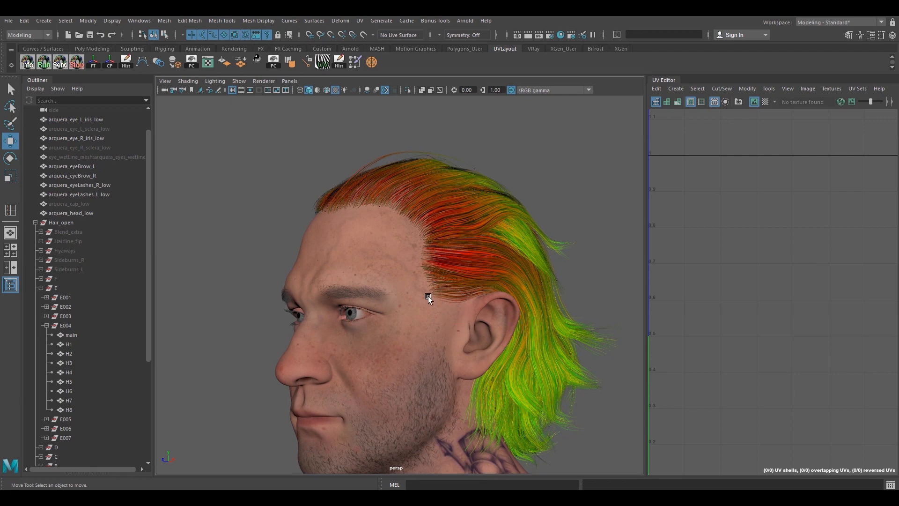
{"action": "mouse_move", "coordinate": [428, 295]}
{"action": "left_mouse_down", "text": "alt"}
{"action": "mouse_move", "coordinate": [446, 279]}
{"action": "mouse_move", "coordinate": [446, 302]}
{"action": "mouse_move", "coordinate": [463, 312]}
{"action": "mouse_move", "coordinate": [438, 296]}
{"action": "mouse_move", "coordinate": [408, 294]}
{"action": "mouse_move", "coordinate": [423, 336]}
{"action": "left_mouse_up", "text": "alt"}
{"action": "right_click_drag", "start_coordinate": [422, 337], "coordinate": [498, 338], "text": "alt"}
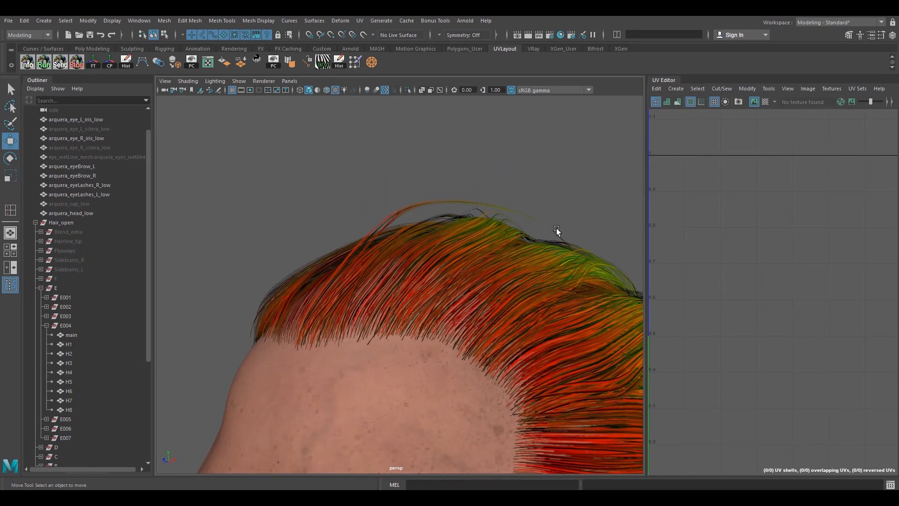
{"action": "left_click", "coordinate": [446, 199]}
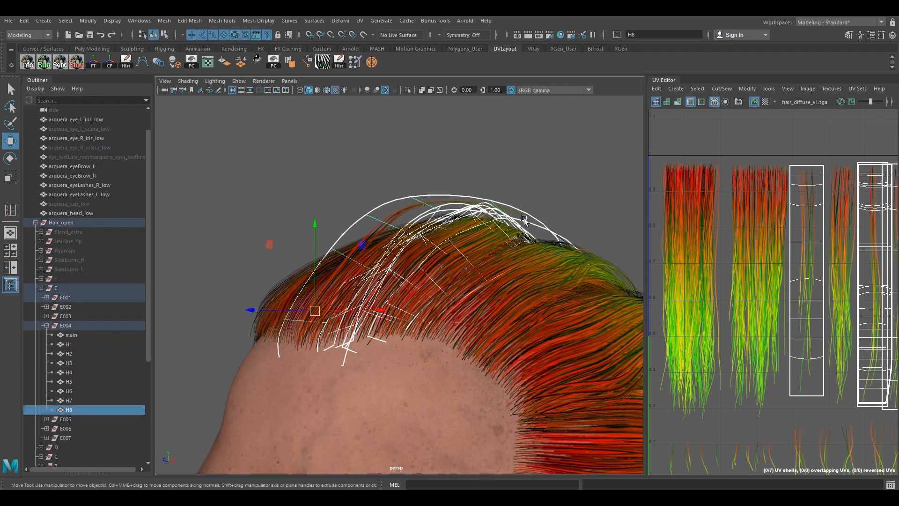
{"action": "left_click", "coordinate": [386, 156]}
{"action": "left_click", "coordinate": [329, 249]}
{"action": "mouse_move", "coordinate": [329, 248]}
{"action": "left_mouse_down", "text": "alt"}
{"action": "mouse_move", "coordinate": [406, 256]}
{"action": "mouse_move", "coordinate": [297, 249]}
{"action": "left_mouse_up", "text": "alt"}
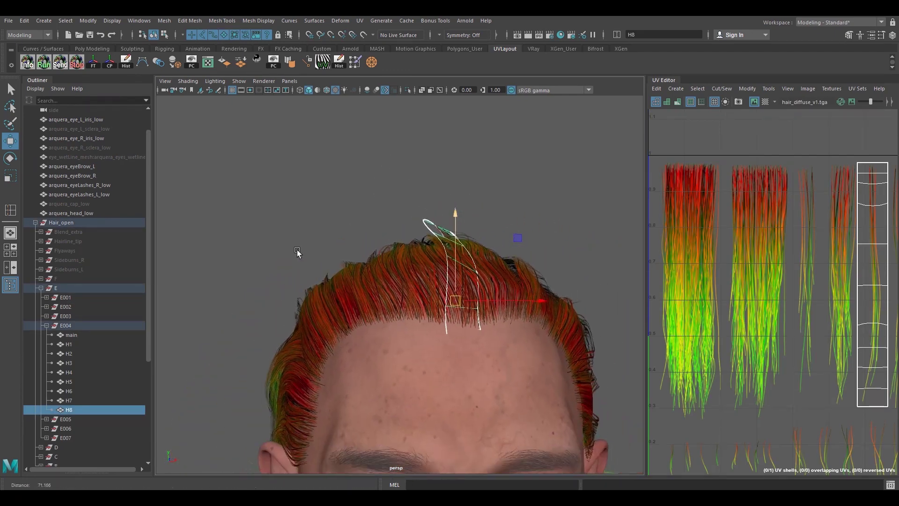
{"action": "left_click", "coordinate": [47, 326]}
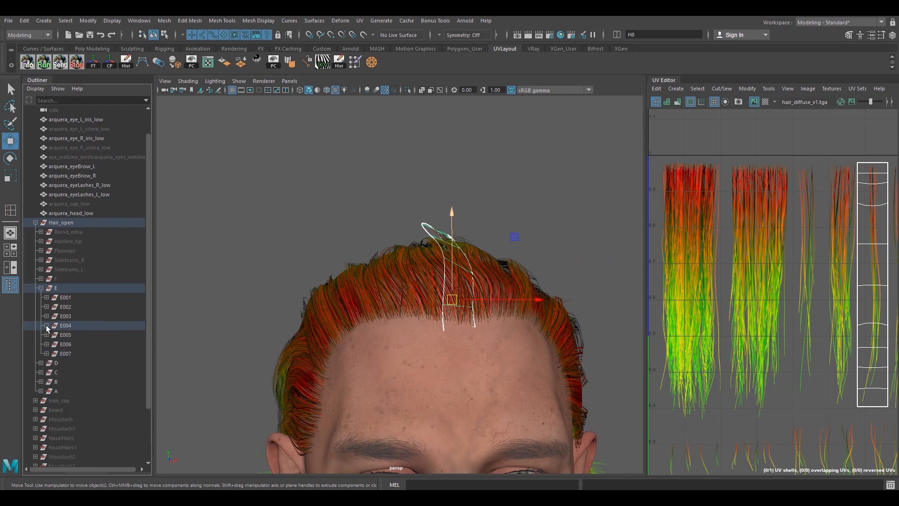
{"action": "left_click", "coordinate": [53, 279]}
{"action": "mouse_move", "coordinate": [445, 252]}
{"action": "left_mouse_down", "text": "alt"}
{"action": "mouse_move", "coordinate": [432, 265]}
{"action": "mouse_move", "coordinate": [517, 246]}
{"action": "mouse_move", "coordinate": [504, 256]}
{"action": "mouse_move", "coordinate": [524, 218]}
{"action": "mouse_move", "coordinate": [516, 237]}
{"action": "mouse_move", "coordinate": [537, 249]}
{"action": "mouse_move", "coordinate": [524, 250]}
{"action": "mouse_move", "coordinate": [541, 228]}
{"action": "left_mouse_up", "text": "alt"}
{"action": "left_click", "coordinate": [531, 212]}
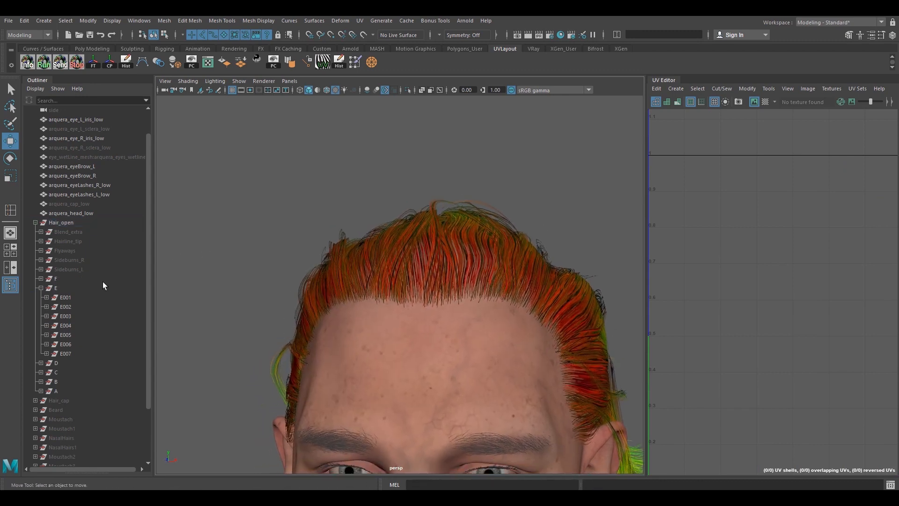
{"action": "left_click", "coordinate": [61, 278]}
{"action": "mouse_move", "coordinate": [367, 208]}
{"action": "left_mouse_down", "text": "alt"}
{"action": "mouse_move", "coordinate": [491, 190]}
{"action": "mouse_move", "coordinate": [255, 267]}
{"action": "mouse_move", "coordinate": [329, 203]}
{"action": "mouse_move", "coordinate": [327, 232]}
{"action": "mouse_move", "coordinate": [293, 255]}
{"action": "mouse_move", "coordinate": [354, 258]}
{"action": "mouse_move", "coordinate": [375, 225]}
{"action": "mouse_move", "coordinate": [388, 237]}
{"action": "mouse_move", "coordinate": [369, 256]}
{"action": "mouse_move", "coordinate": [421, 244]}
{"action": "left_mouse_up", "text": "alt"}
{"action": "left_click", "coordinate": [325, 226]}
{"action": "left_click", "coordinate": [380, 250]}
{"action": "type", "text": "H1"}
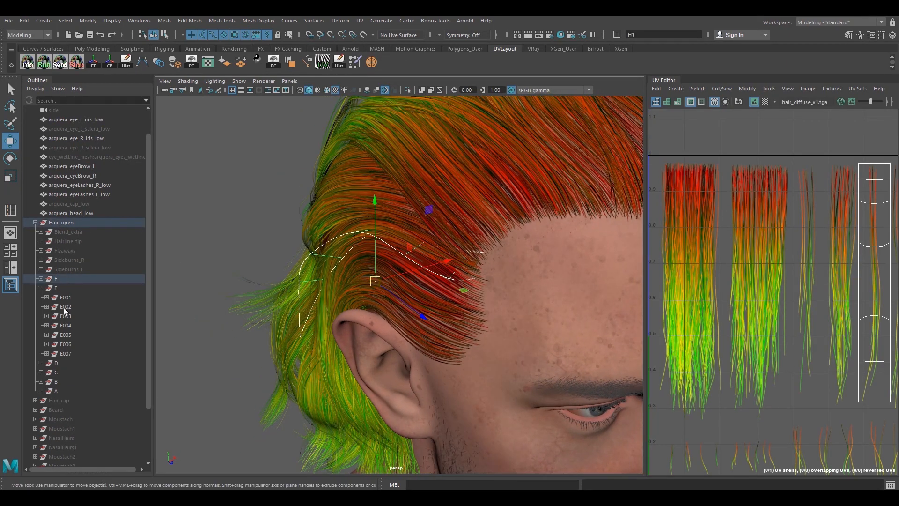
{"action": "key", "text": "Return"}
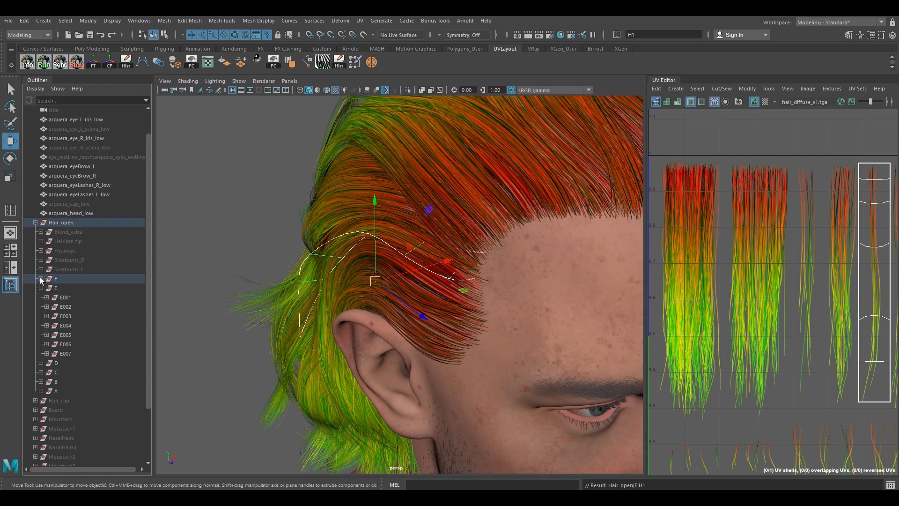
{"action": "left_click", "coordinate": [40, 279]}
{"action": "left_click", "coordinate": [46, 335]}
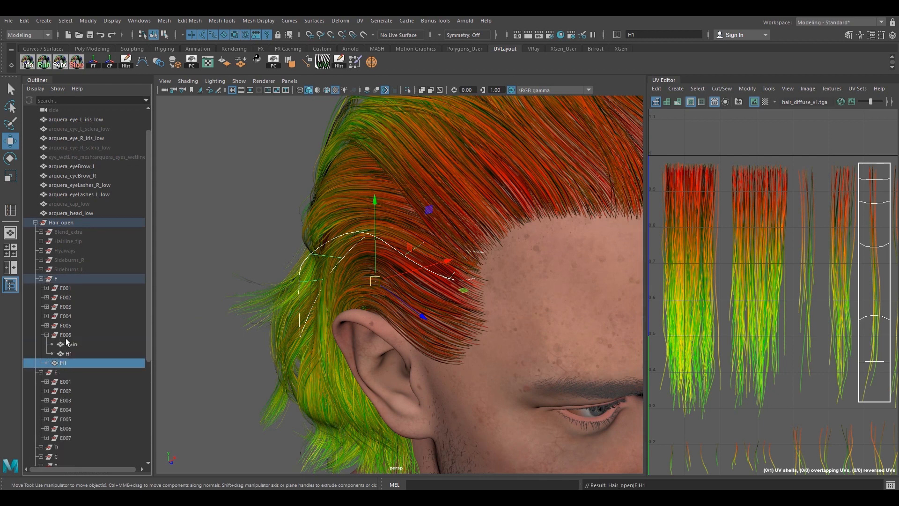
{"action": "left_click", "coordinate": [47, 335]}
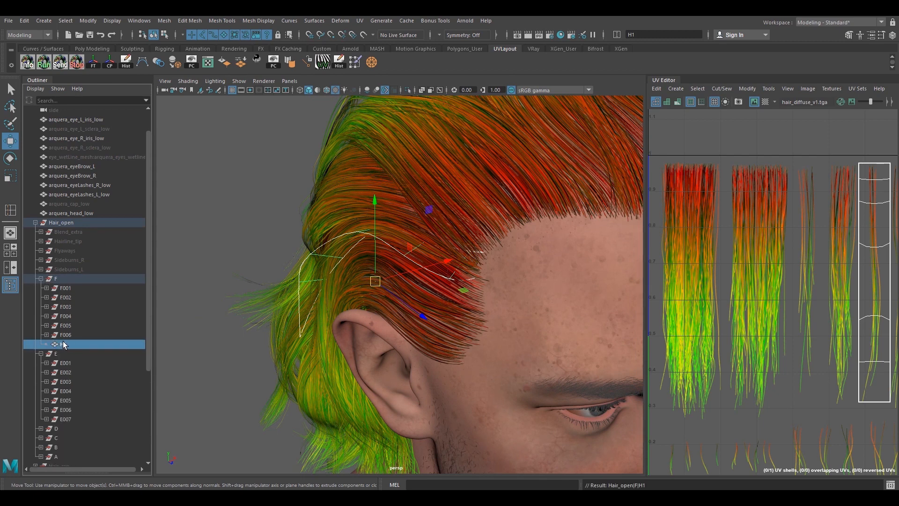
{"action": "key", "text": "ctrl+z"}
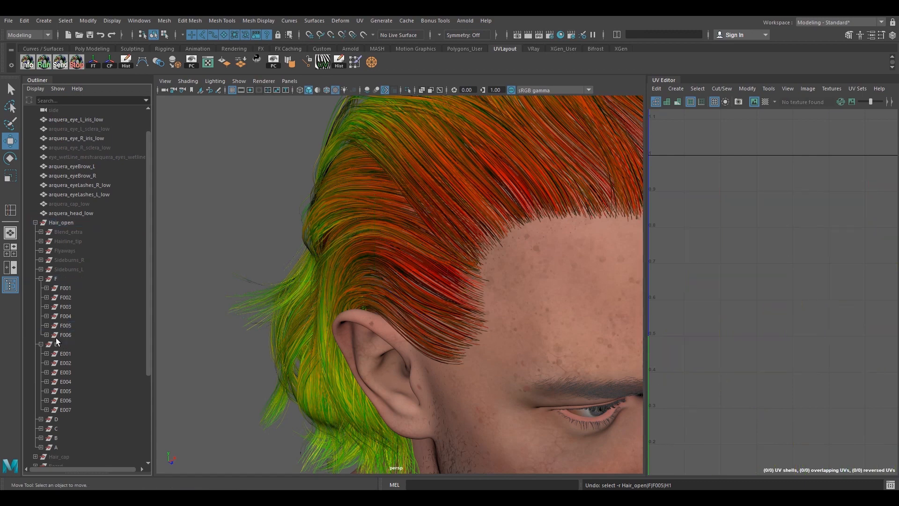
{"action": "left_click", "coordinate": [69, 335]}
{"action": "left_click", "coordinate": [67, 326]}
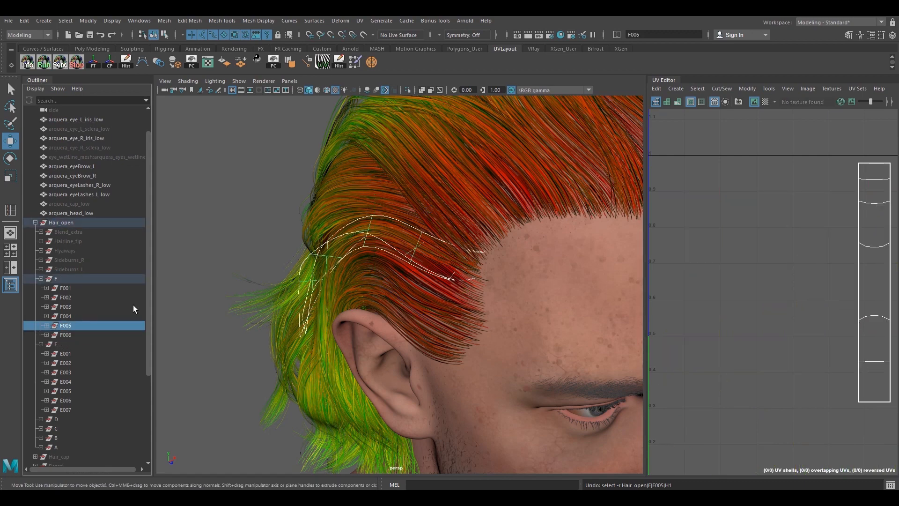
{"action": "mouse_move", "coordinate": [365, 270]}
{"action": "left_mouse_down", "text": "alt"}
{"action": "mouse_move", "coordinate": [450, 263]}
{"action": "mouse_move", "coordinate": [389, 273]}
{"action": "mouse_move", "coordinate": [307, 257]}
{"action": "mouse_move", "coordinate": [233, 265]}
{"action": "left_mouse_up", "text": "alt"}
{"action": "left_click", "coordinate": [69, 335]}
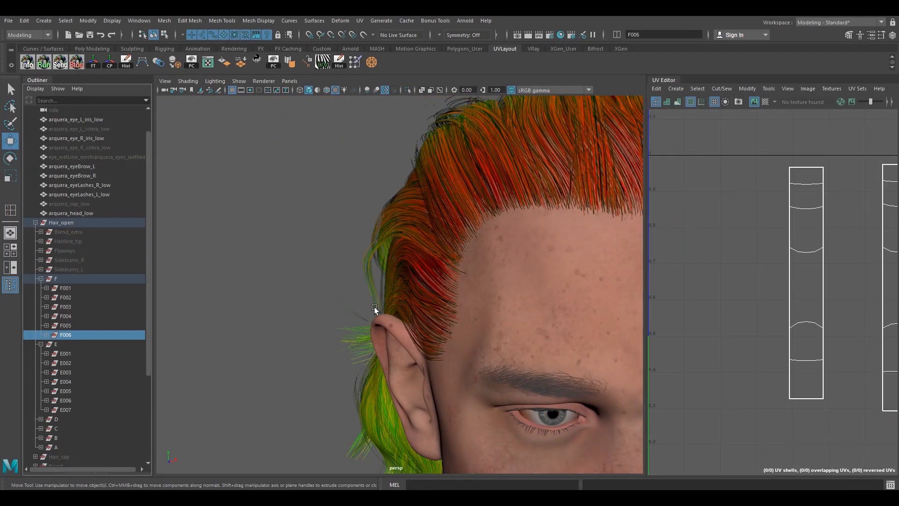
{"action": "right_click_drag", "start_coordinate": [329, 321], "coordinate": [207, 305], "text": "alt"}
{"action": "left_click_drag", "start_coordinate": [206, 306], "coordinate": [398, 330], "text": "alt"}
{"action": "right_click_drag", "start_coordinate": [399, 330], "coordinate": [458, 325], "text": "alt"}
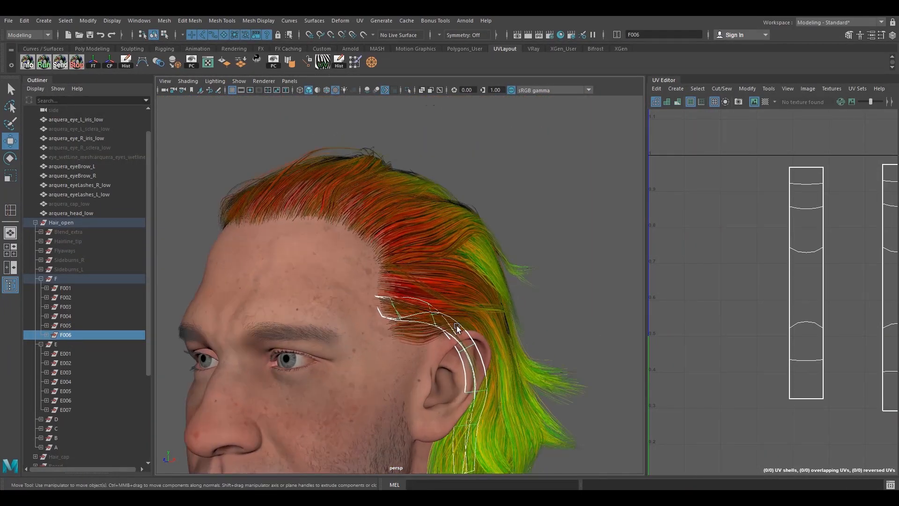
{"action": "left_click_drag", "start_coordinate": [456, 326], "coordinate": [432, 289], "text": "alt"}
{"action": "left_click", "coordinate": [564, 260]}
{"action": "left_click_drag", "start_coordinate": [563, 260], "coordinate": [481, 295], "text": "alt"}
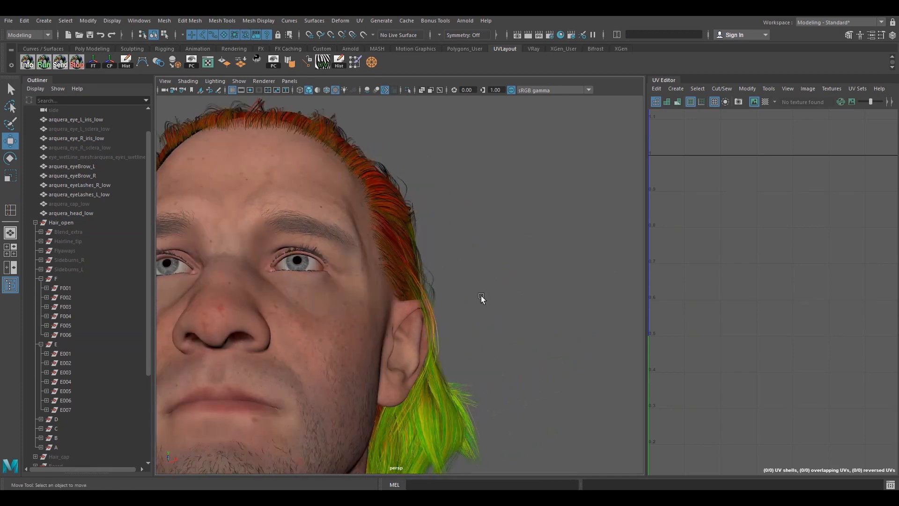
{"action": "mouse_move", "coordinate": [427, 367]}
{"action": "left_mouse_down", "text": "alt"}
{"action": "mouse_move", "coordinate": [504, 299]}
{"action": "mouse_move", "coordinate": [380, 277]}
{"action": "left_mouse_up", "text": "alt"}
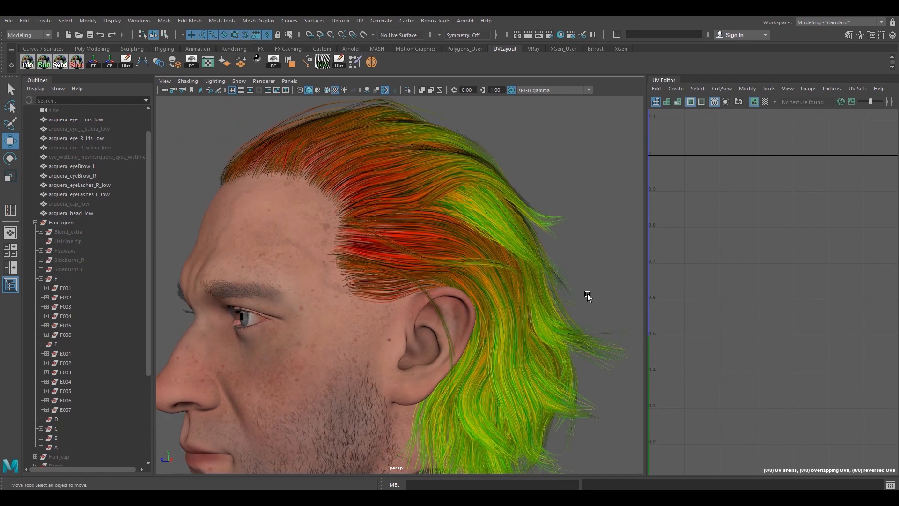
{"action": "left_click_drag", "start_coordinate": [587, 297], "coordinate": [575, 309], "text": "alt"}
{"action": "mouse_move", "coordinate": [462, 355]}
{"action": "left_mouse_down", "text": "alt"}
{"action": "mouse_move", "coordinate": [512, 302]}
{"action": "mouse_move", "coordinate": [541, 303]}
{"action": "mouse_move", "coordinate": [595, 330]}
{"action": "mouse_move", "coordinate": [444, 294]}
{"action": "left_mouse_up", "text": "alt"}
Step: Select the temple card F004 above the ear and its main and H1 parts
{"action": "left_click", "coordinate": [444, 295]}
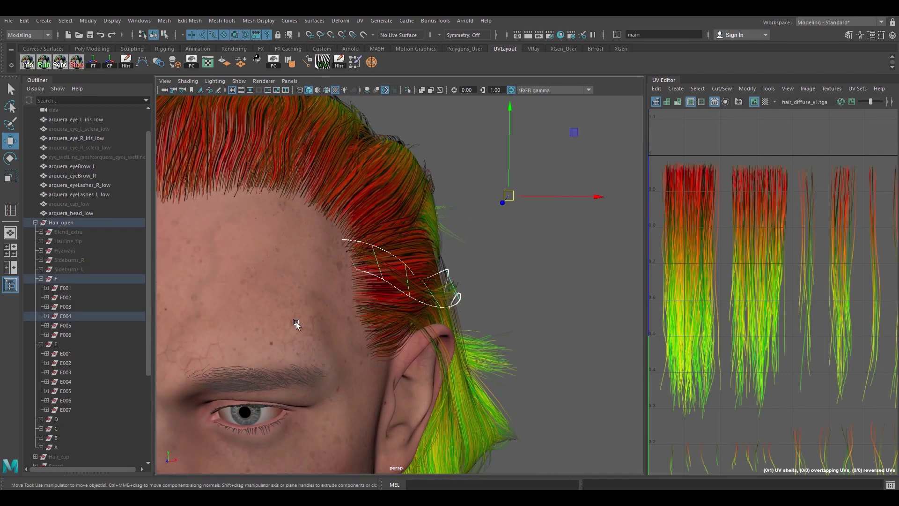
{"action": "left_click", "coordinate": [78, 318]}
{"action": "mouse_move", "coordinate": [598, 267]}
{"action": "left_mouse_down", "text": "alt"}
{"action": "mouse_move", "coordinate": [618, 263]}
{"action": "mouse_move", "coordinate": [595, 271]}
{"action": "mouse_move", "coordinate": [504, 263]}
{"action": "mouse_move", "coordinate": [496, 274]}
{"action": "left_mouse_up", "text": "alt"}
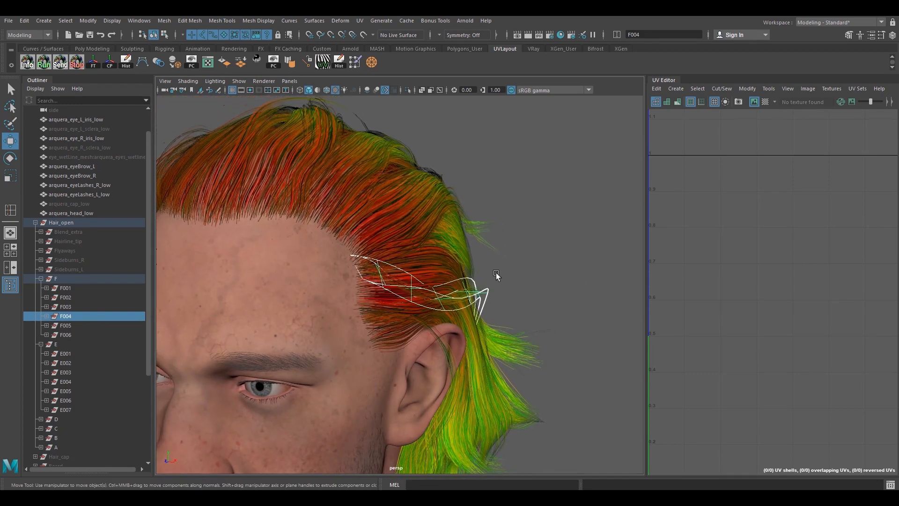
{"action": "left_click", "coordinate": [47, 317]}
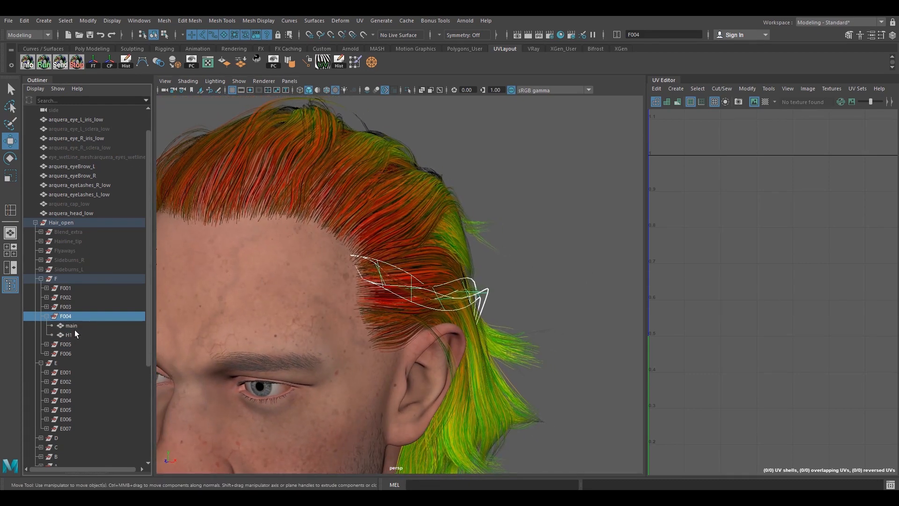
{"action": "left_click", "coordinate": [74, 325]}
{"action": "left_click", "coordinate": [71, 335]}
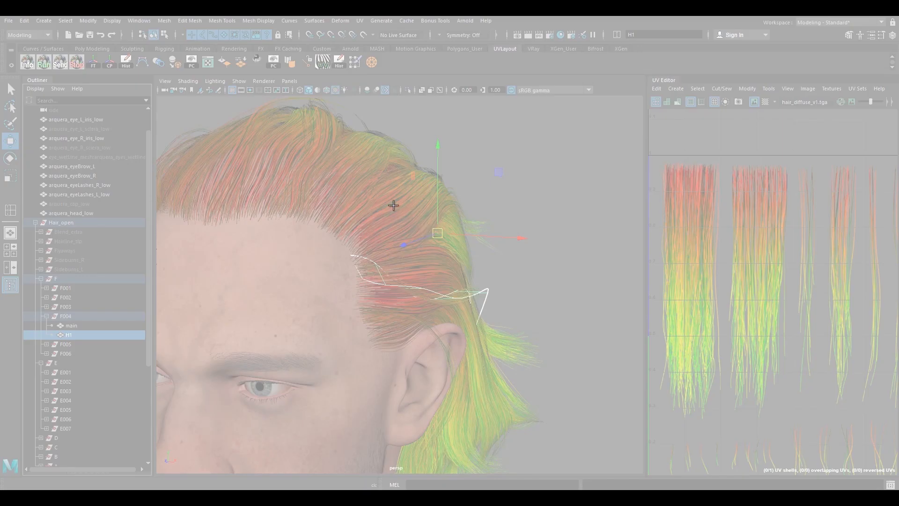
Step: Snip a screenshot of the selected card and discard the capture without saving
{"action": "left_click_drag", "start_coordinate": [335, 178], "coordinate": [597, 378]}
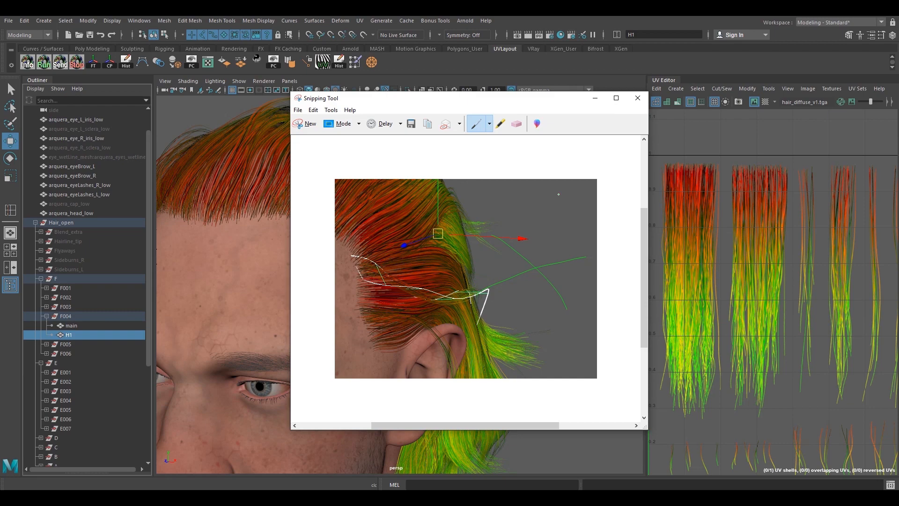
{"action": "left_click", "coordinate": [637, 98]}
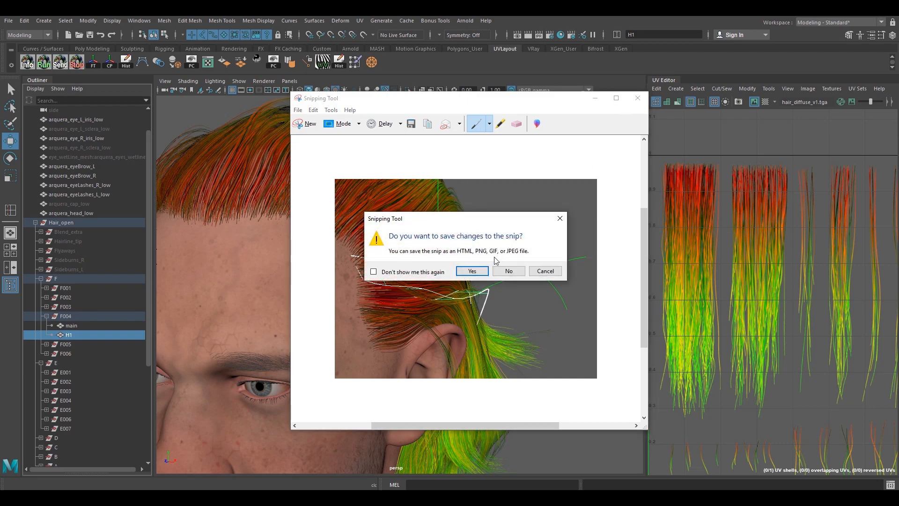
{"action": "left_click", "coordinate": [508, 270]}
{"action": "left_click_drag", "start_coordinate": [487, 282], "coordinate": [491, 289], "text": "alt"}
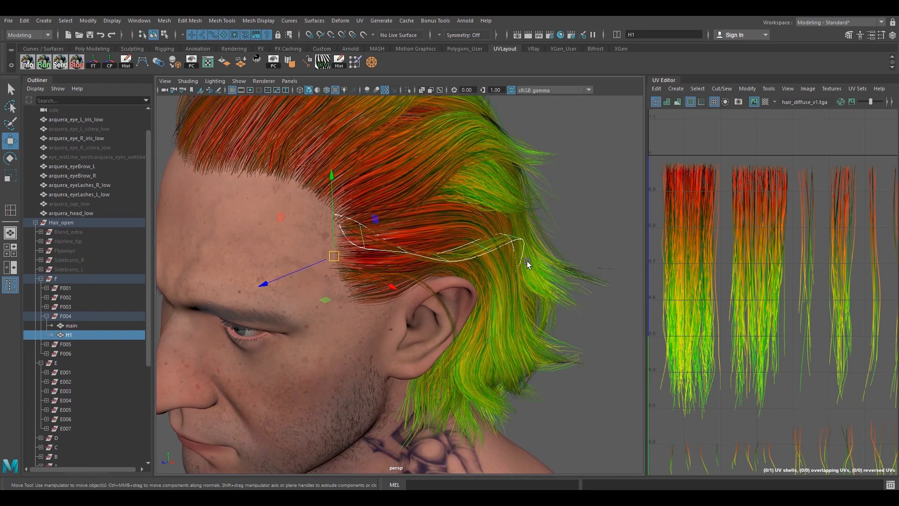
Step: Clear the selection and switch the viewport to untextured shaded display (key 5)
{"action": "left_click", "coordinate": [263, 385]}
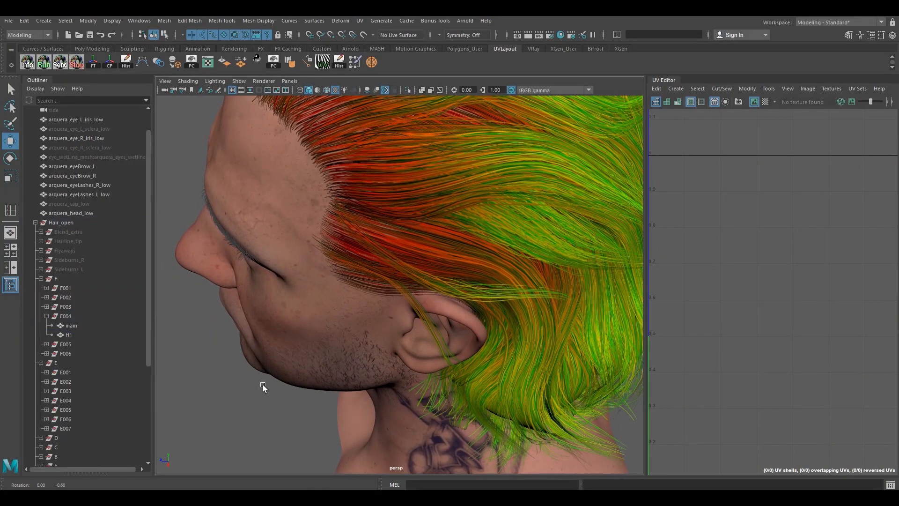
{"action": "mouse_move", "coordinate": [263, 385]}
{"action": "left_mouse_down", "text": "alt"}
{"action": "mouse_move", "coordinate": [323, 358]}
{"action": "mouse_move", "coordinate": [331, 335]}
{"action": "mouse_move", "coordinate": [261, 331]}
{"action": "mouse_move", "coordinate": [220, 371]}
{"action": "mouse_move", "coordinate": [193, 379]}
{"action": "mouse_move", "coordinate": [307, 347]}
{"action": "mouse_move", "coordinate": [304, 331]}
{"action": "left_mouse_up", "text": "alt"}
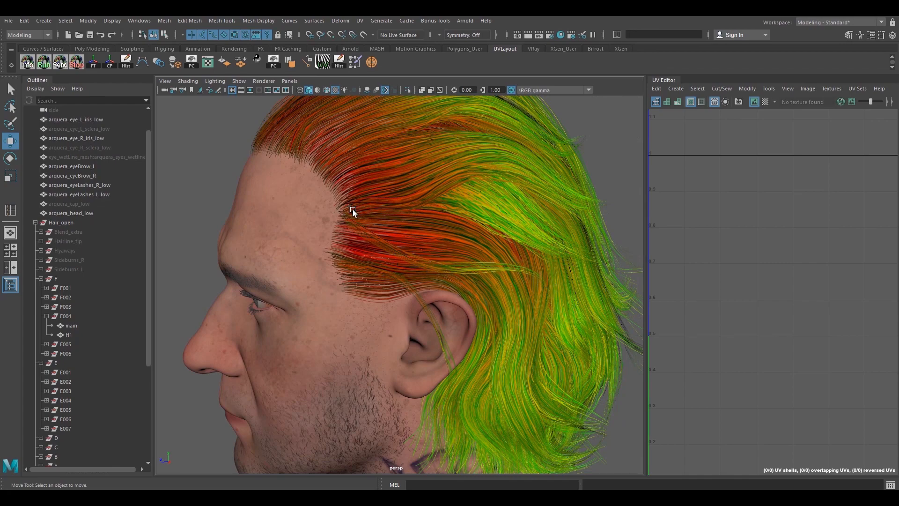
{"action": "mouse_move", "coordinate": [428, 270]}
{"action": "left_mouse_down", "text": "alt"}
{"action": "mouse_move", "coordinate": [482, 274]}
{"action": "mouse_move", "coordinate": [434, 262]}
{"action": "mouse_move", "coordinate": [432, 318]}
{"action": "mouse_move", "coordinate": [443, 340]}
{"action": "mouse_move", "coordinate": [455, 279]}
{"action": "mouse_move", "coordinate": [468, 279]}
{"action": "mouse_move", "coordinate": [407, 273]}
{"action": "mouse_move", "coordinate": [477, 266]}
{"action": "mouse_move", "coordinate": [436, 262]}
{"action": "left_mouse_up", "text": "alt"}
{"action": "key", "text": "5"}
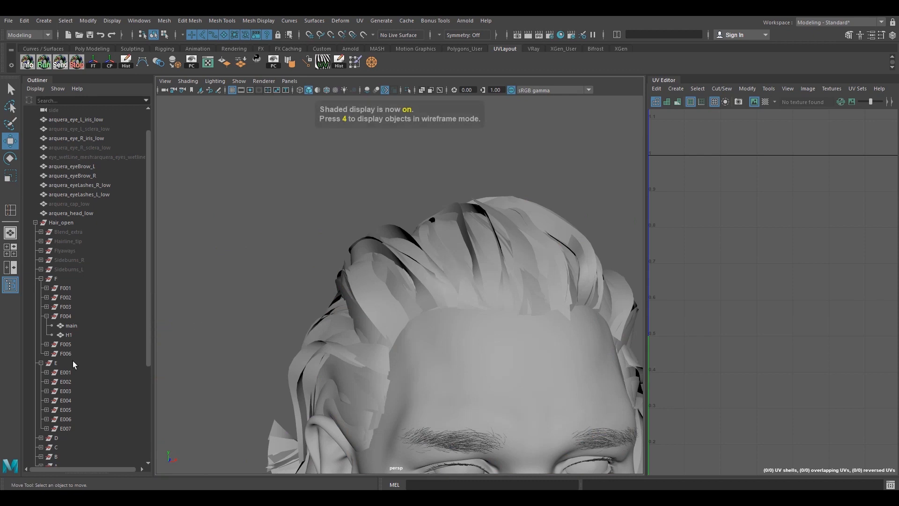
Step: Collapse rows F and E, then hide rows E through A with Ctrl+H
{"action": "left_click", "coordinate": [41, 278]}
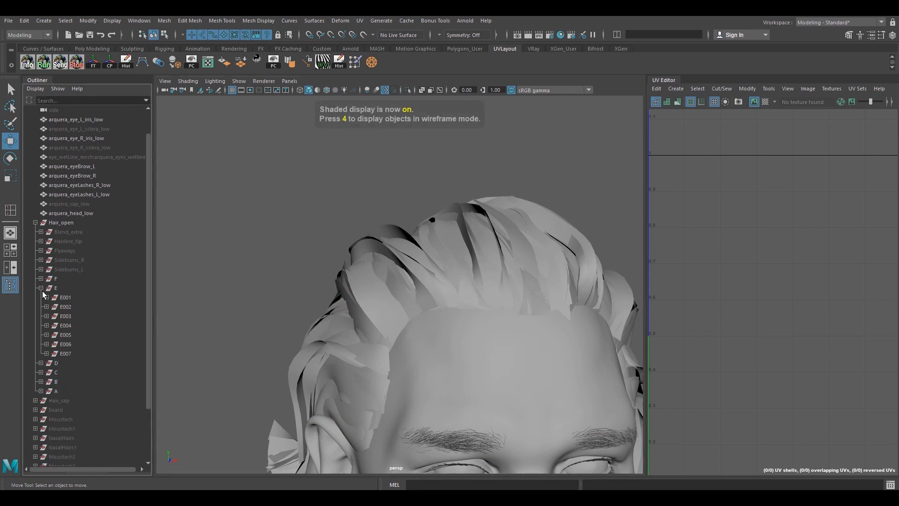
{"action": "left_click", "coordinate": [40, 288]}
{"action": "left_click", "coordinate": [56, 325], "text": "shift"}
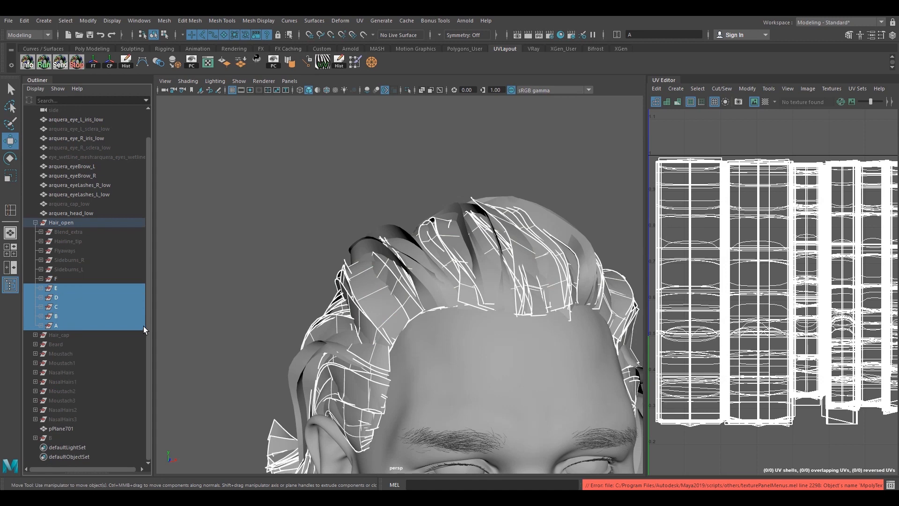
{"action": "key", "text": "ctrl+h"}
Step: Tumble around the remaining F cards and strays, then restore textured display (key 6)
{"action": "mouse_move", "coordinate": [347, 307]}
{"action": "left_mouse_down", "text": "alt"}
{"action": "mouse_move", "coordinate": [450, 271]}
{"action": "mouse_move", "coordinate": [401, 261]}
{"action": "mouse_move", "coordinate": [441, 262]}
{"action": "mouse_move", "coordinate": [381, 270]}
{"action": "mouse_move", "coordinate": [475, 266]}
{"action": "mouse_move", "coordinate": [338, 283]}
{"action": "mouse_move", "coordinate": [458, 288]}
{"action": "mouse_move", "coordinate": [370, 302]}
{"action": "mouse_move", "coordinate": [342, 296]}
{"action": "mouse_move", "coordinate": [392, 287]}
{"action": "left_mouse_up", "text": "alt"}
{"action": "mouse_move", "coordinate": [504, 273]}
{"action": "left_mouse_down", "text": "alt"}
{"action": "mouse_move", "coordinate": [403, 270]}
{"action": "mouse_move", "coordinate": [361, 250]}
{"action": "mouse_move", "coordinate": [475, 252]}
{"action": "left_mouse_up", "text": "alt"}
{"action": "right_click_drag", "start_coordinate": [476, 252], "coordinate": [456, 238], "text": "alt"}
{"action": "mouse_move", "coordinate": [456, 239]}
{"action": "left_mouse_down", "text": "alt"}
{"action": "mouse_move", "coordinate": [471, 264]}
{"action": "mouse_move", "coordinate": [455, 264]}
{"action": "left_mouse_up", "text": "alt"}
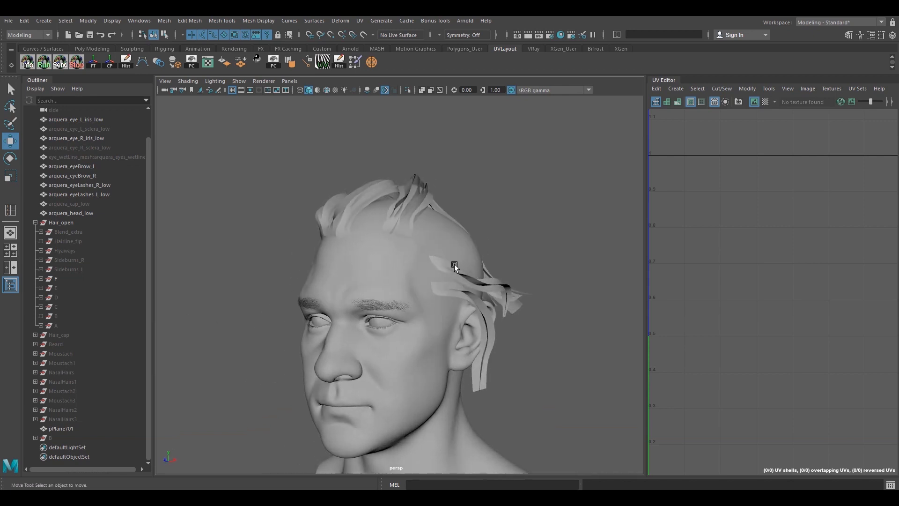
{"action": "key", "text": "6"}
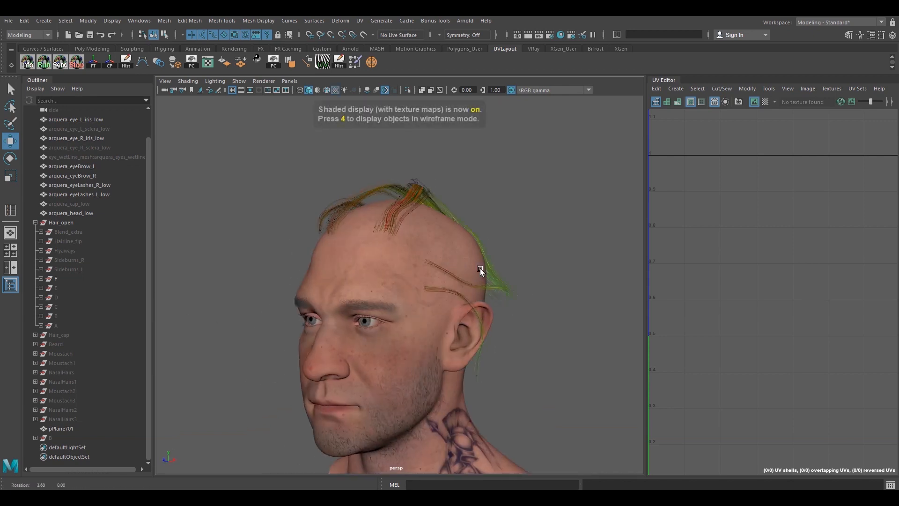
Step: Unhide row E with Shift+H and inspect how it layers over the stray cards
{"action": "mouse_move", "coordinate": [480, 269]}
{"action": "left_mouse_down", "text": "alt"}
{"action": "mouse_move", "coordinate": [387, 273]}
{"action": "mouse_move", "coordinate": [421, 274]}
{"action": "left_mouse_up", "text": "alt"}
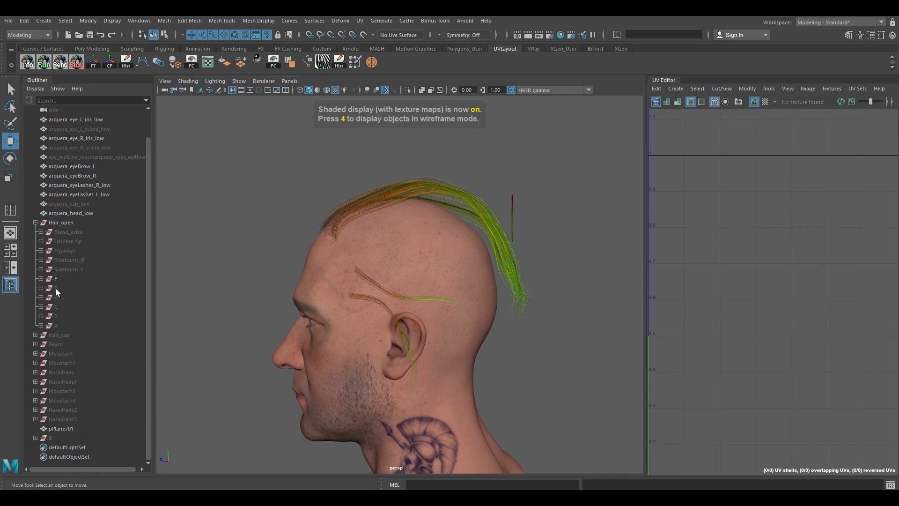
{"action": "left_click", "coordinate": [55, 288]}
{"action": "key", "text": "shift+h"}
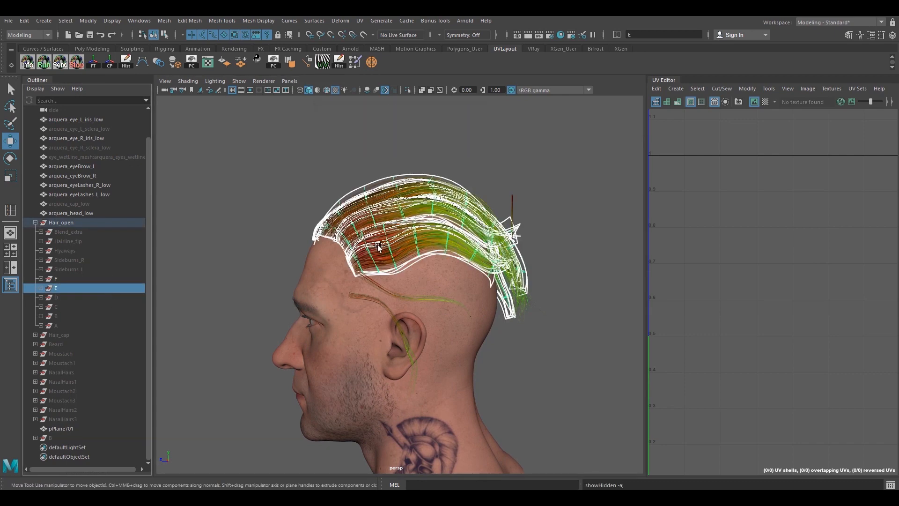
{"action": "left_click", "coordinate": [555, 222]}
{"action": "mouse_move", "coordinate": [555, 222]}
{"action": "left_mouse_down", "text": "alt"}
{"action": "mouse_move", "coordinate": [567, 242]}
{"action": "mouse_move", "coordinate": [674, 223]}
{"action": "mouse_move", "coordinate": [546, 206]}
{"action": "mouse_move", "coordinate": [433, 210]}
{"action": "mouse_move", "coordinate": [526, 210]}
{"action": "mouse_move", "coordinate": [442, 216]}
{"action": "mouse_move", "coordinate": [492, 222]}
{"action": "mouse_move", "coordinate": [513, 237]}
{"action": "mouse_move", "coordinate": [525, 217]}
{"action": "mouse_move", "coordinate": [406, 224]}
{"action": "mouse_move", "coordinate": [491, 223]}
{"action": "left_mouse_up", "text": "alt"}
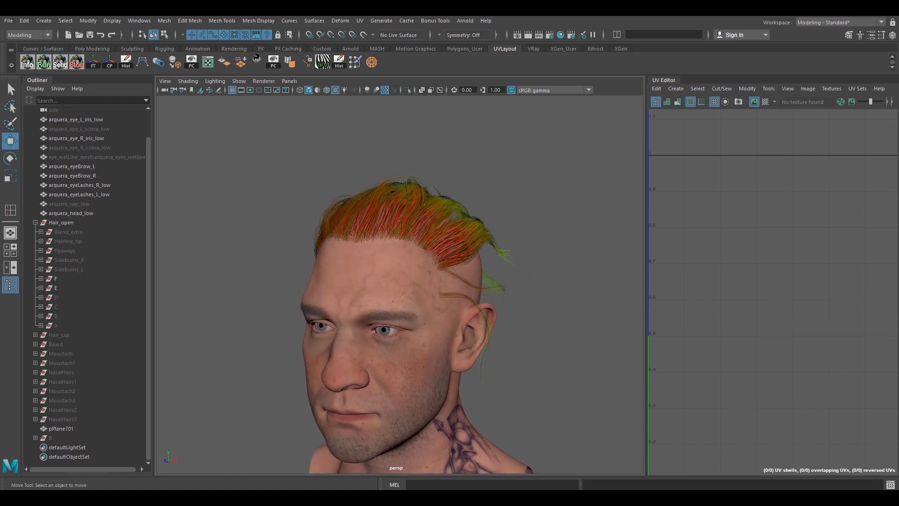
Step: Unhide rows D through A with Shift+H and orbit to view the full groom from the back
{"action": "left_click_drag", "start_coordinate": [558, 241], "coordinate": [332, 299], "text": "alt"}
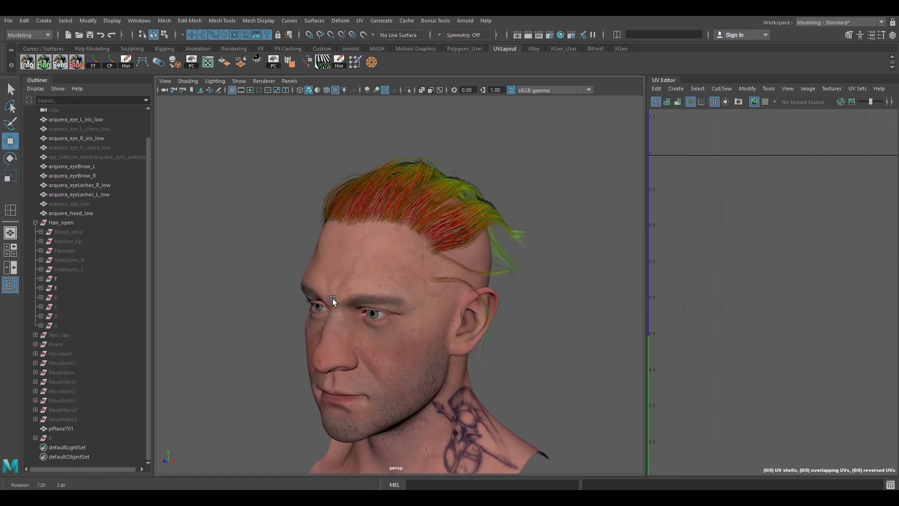
{"action": "left_click", "coordinate": [54, 298]}
{"action": "left_click", "coordinate": [61, 325], "text": "shift"}
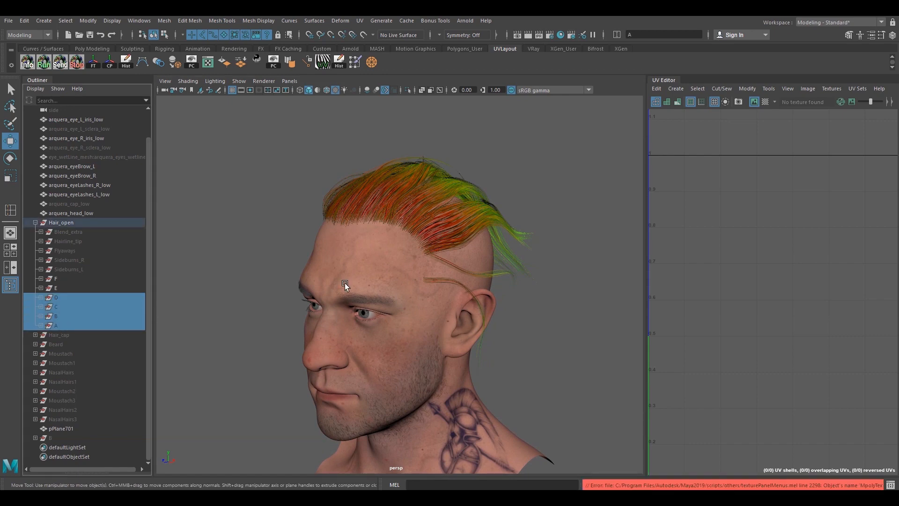
{"action": "key", "text": "shift+h"}
{"action": "left_click_drag", "start_coordinate": [357, 230], "coordinate": [393, 233], "text": "alt"}
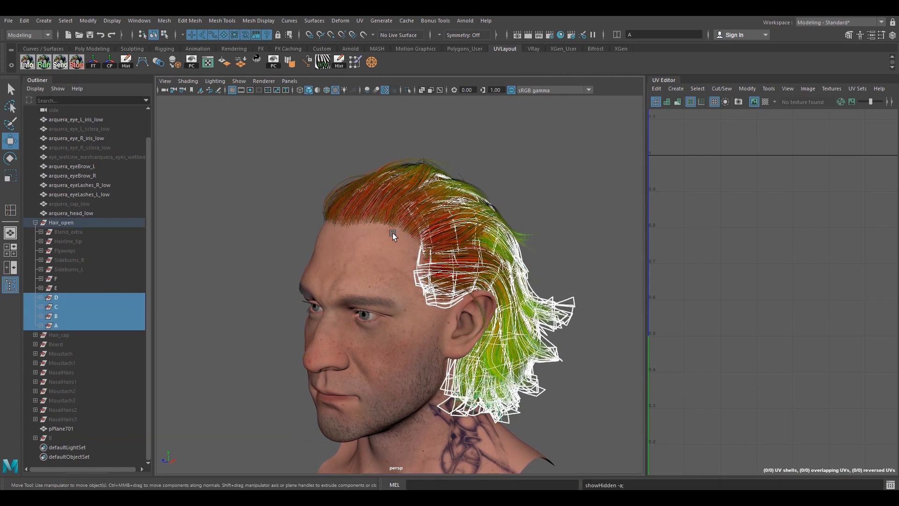
{"action": "left_click", "coordinate": [319, 261]}
{"action": "mouse_move", "coordinate": [319, 261]}
{"action": "left_mouse_down", "text": "alt"}
{"action": "mouse_move", "coordinate": [427, 241]}
{"action": "mouse_move", "coordinate": [408, 268]}
{"action": "mouse_move", "coordinate": [312, 283]}
{"action": "left_mouse_up", "text": "alt"}
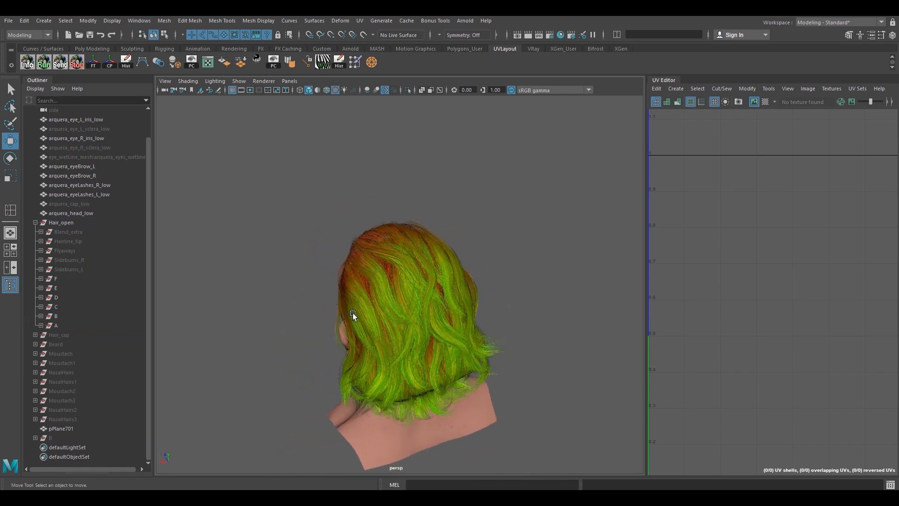
{"action": "mouse_move", "coordinate": [440, 286]}
{"action": "left_mouse_down", "text": "alt"}
{"action": "mouse_move", "coordinate": [412, 250]}
{"action": "mouse_move", "coordinate": [428, 260]}
{"action": "mouse_move", "coordinate": [418, 312]}
{"action": "left_mouse_up", "text": "alt"}
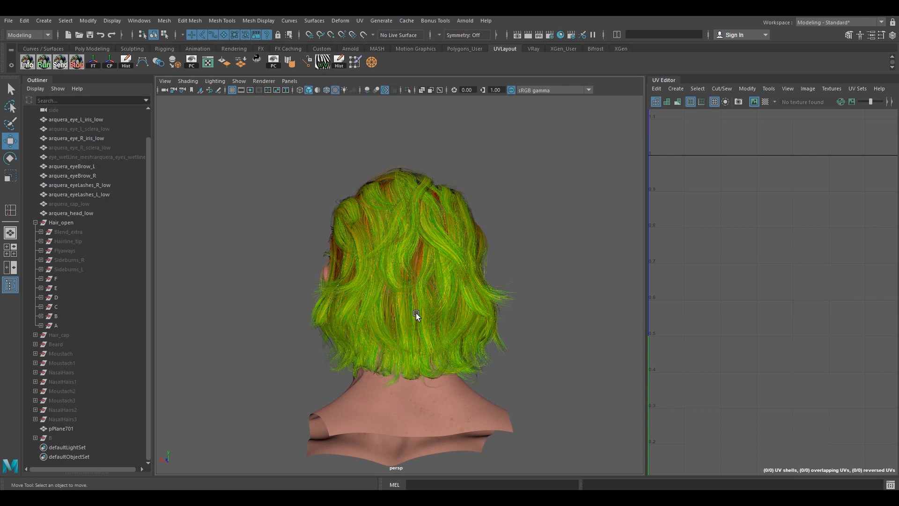
Step: Isolate row B to view it alone, then show the whole scene and check the back from a side profile
{"action": "left_click", "coordinate": [398, 305]}
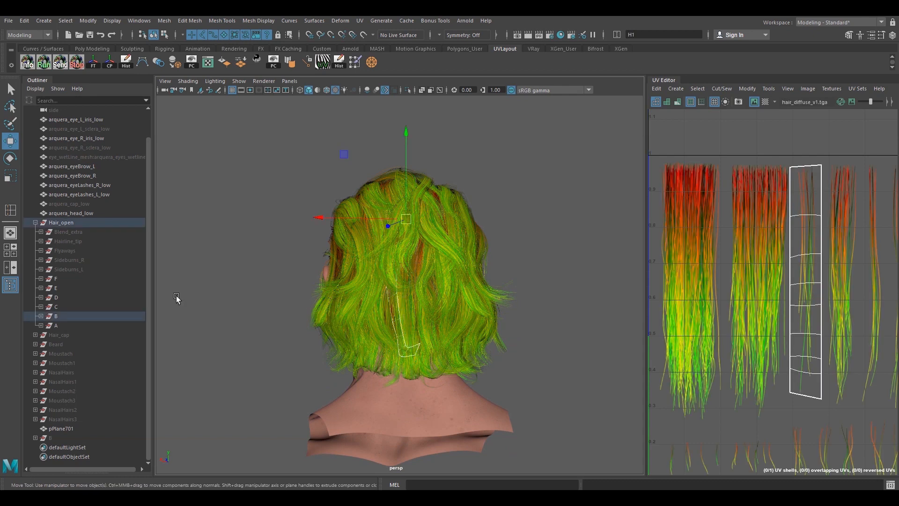
{"action": "left_click", "coordinate": [59, 317]}
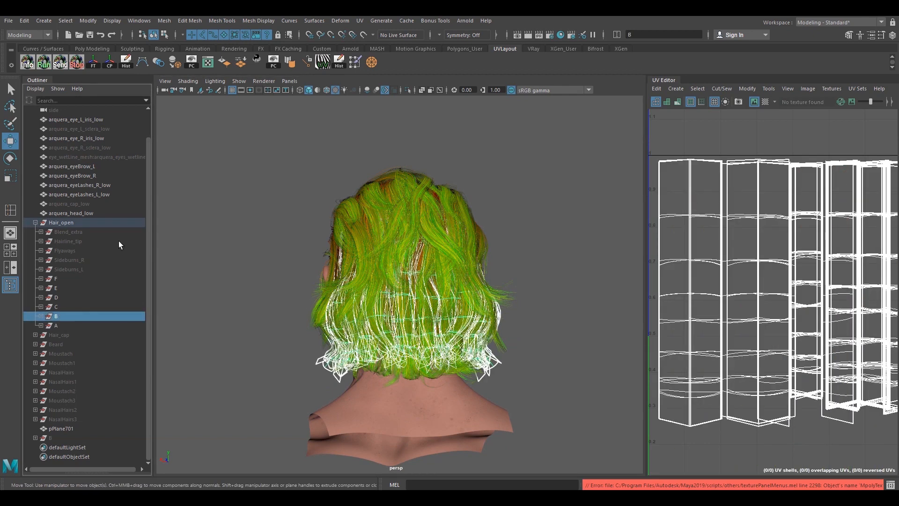
{"action": "left_click", "coordinate": [408, 91]}
{"action": "left_click", "coordinate": [538, 172]}
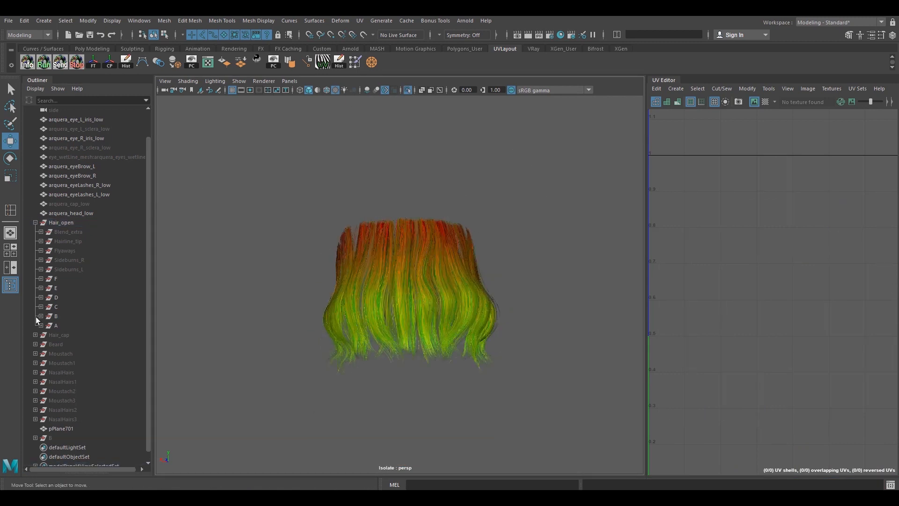
{"action": "left_click", "coordinate": [408, 91]}
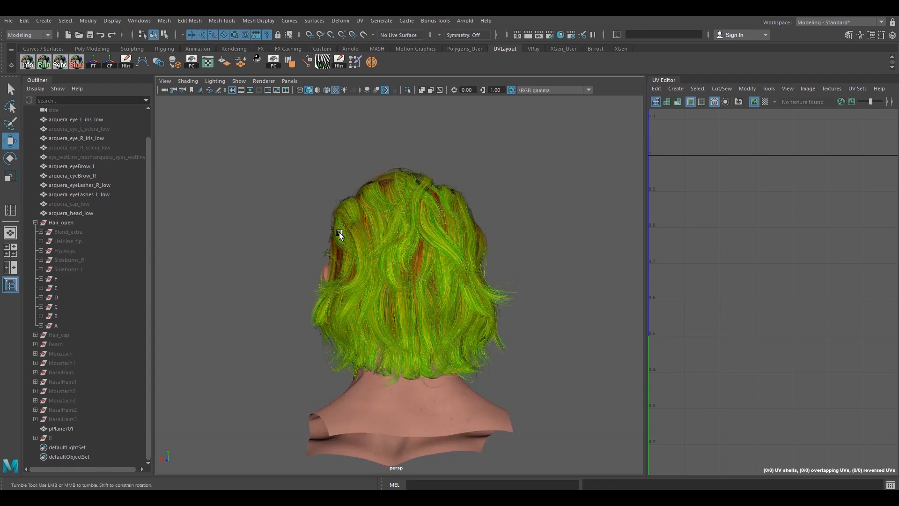
{"action": "mouse_move", "coordinate": [344, 236]}
{"action": "left_mouse_down", "text": "alt"}
{"action": "mouse_move", "coordinate": [465, 200]}
{"action": "mouse_move", "coordinate": [347, 226]}
{"action": "mouse_move", "coordinate": [413, 220]}
{"action": "mouse_move", "coordinate": [291, 218]}
{"action": "left_mouse_up", "text": "alt"}
{"action": "mouse_move", "coordinate": [485, 256]}
{"action": "left_mouse_down", "text": "alt"}
{"action": "mouse_move", "coordinate": [534, 201]}
{"action": "mouse_move", "coordinate": [458, 205]}
{"action": "mouse_move", "coordinate": [591, 209]}
{"action": "mouse_move", "coordinate": [515, 210]}
{"action": "mouse_move", "coordinate": [514, 235]}
{"action": "mouse_move", "coordinate": [571, 232]}
{"action": "mouse_move", "coordinate": [492, 225]}
{"action": "mouse_move", "coordinate": [500, 213]}
{"action": "mouse_move", "coordinate": [547, 201]}
{"action": "left_mouse_up", "text": "alt"}
{"action": "right_click_drag", "start_coordinate": [546, 201], "coordinate": [544, 179], "text": "alt"}
{"action": "mouse_move", "coordinate": [545, 182]}
{"action": "left_mouse_down", "text": "alt"}
{"action": "mouse_move", "coordinate": [528, 191]}
{"action": "mouse_move", "coordinate": [539, 203]}
{"action": "mouse_move", "coordinate": [530, 193]}
{"action": "mouse_move", "coordinate": [528, 204]}
{"action": "left_mouse_up", "text": "alt"}
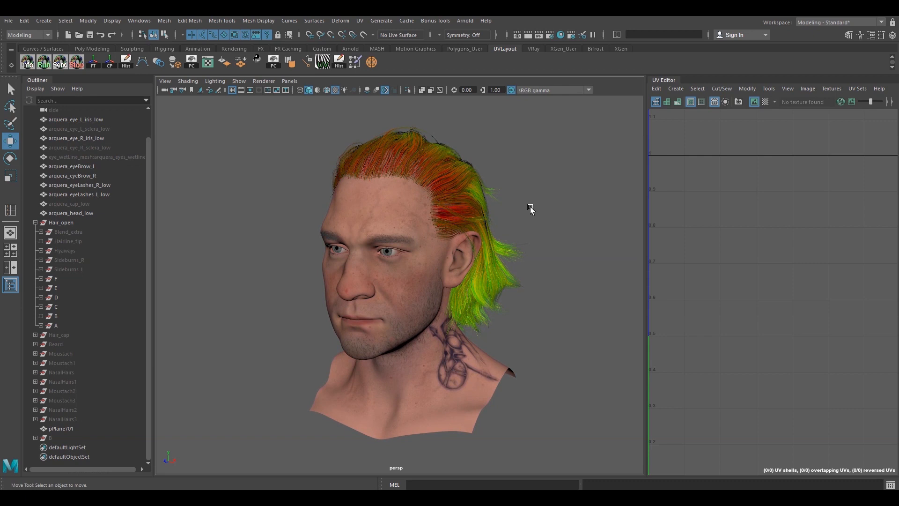